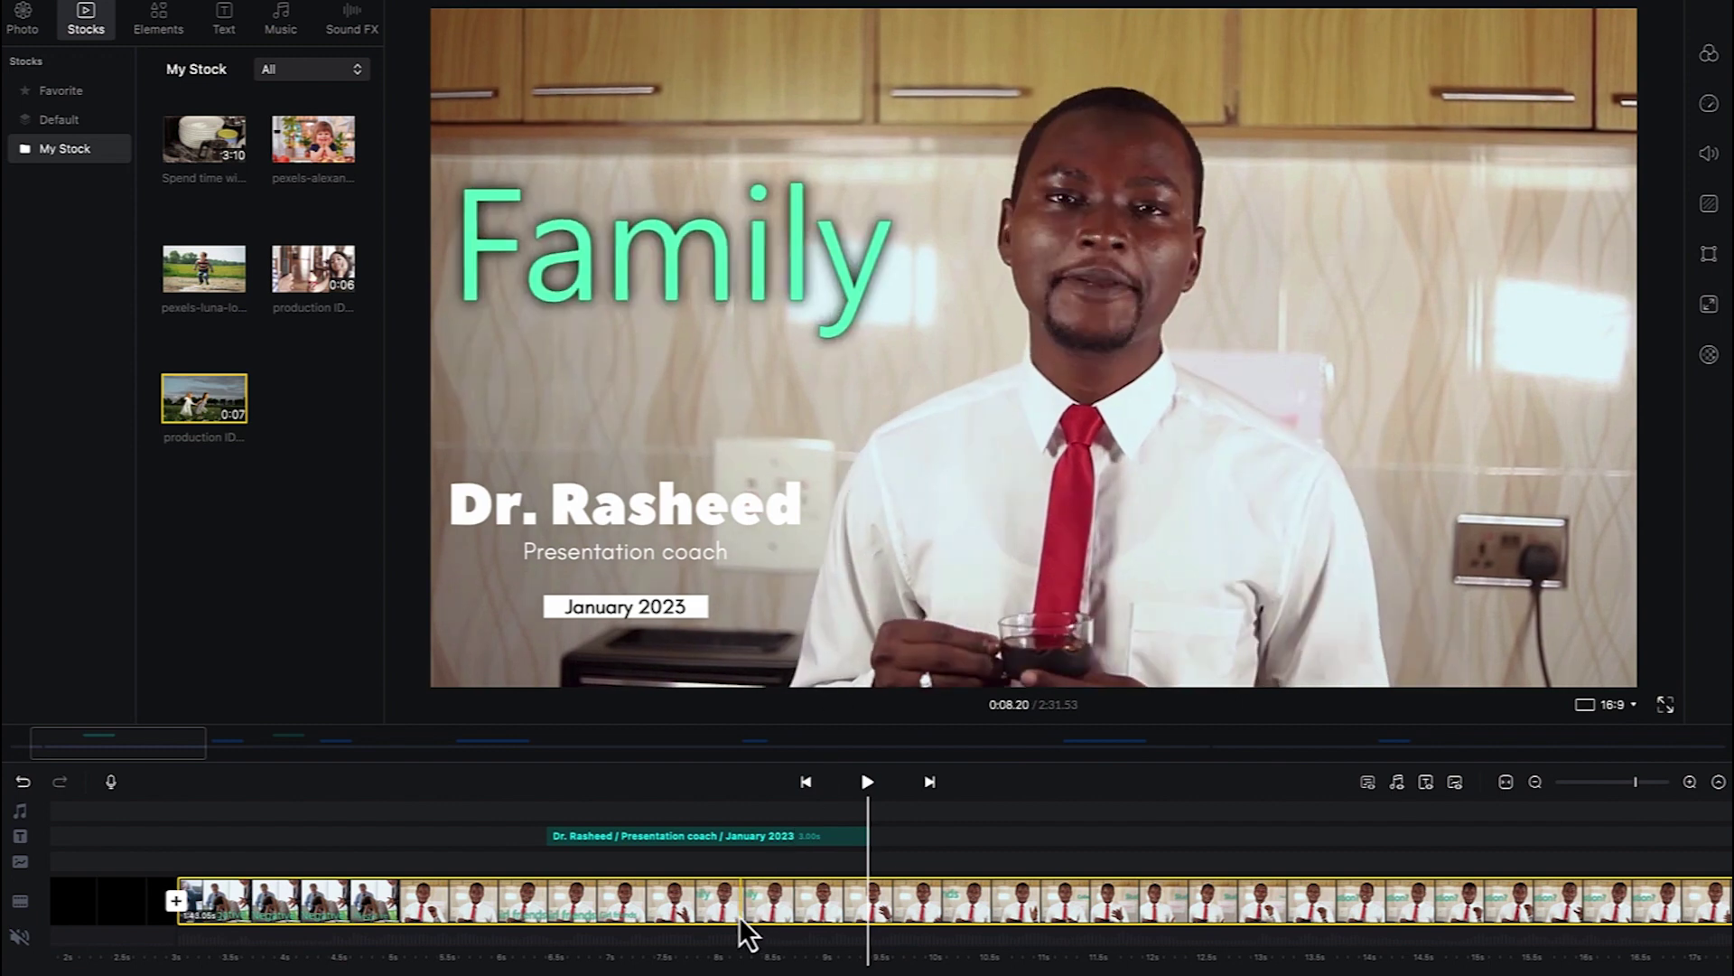
Select the talking-head clip and bring up the transition choices at its start.
left_click(732, 908)
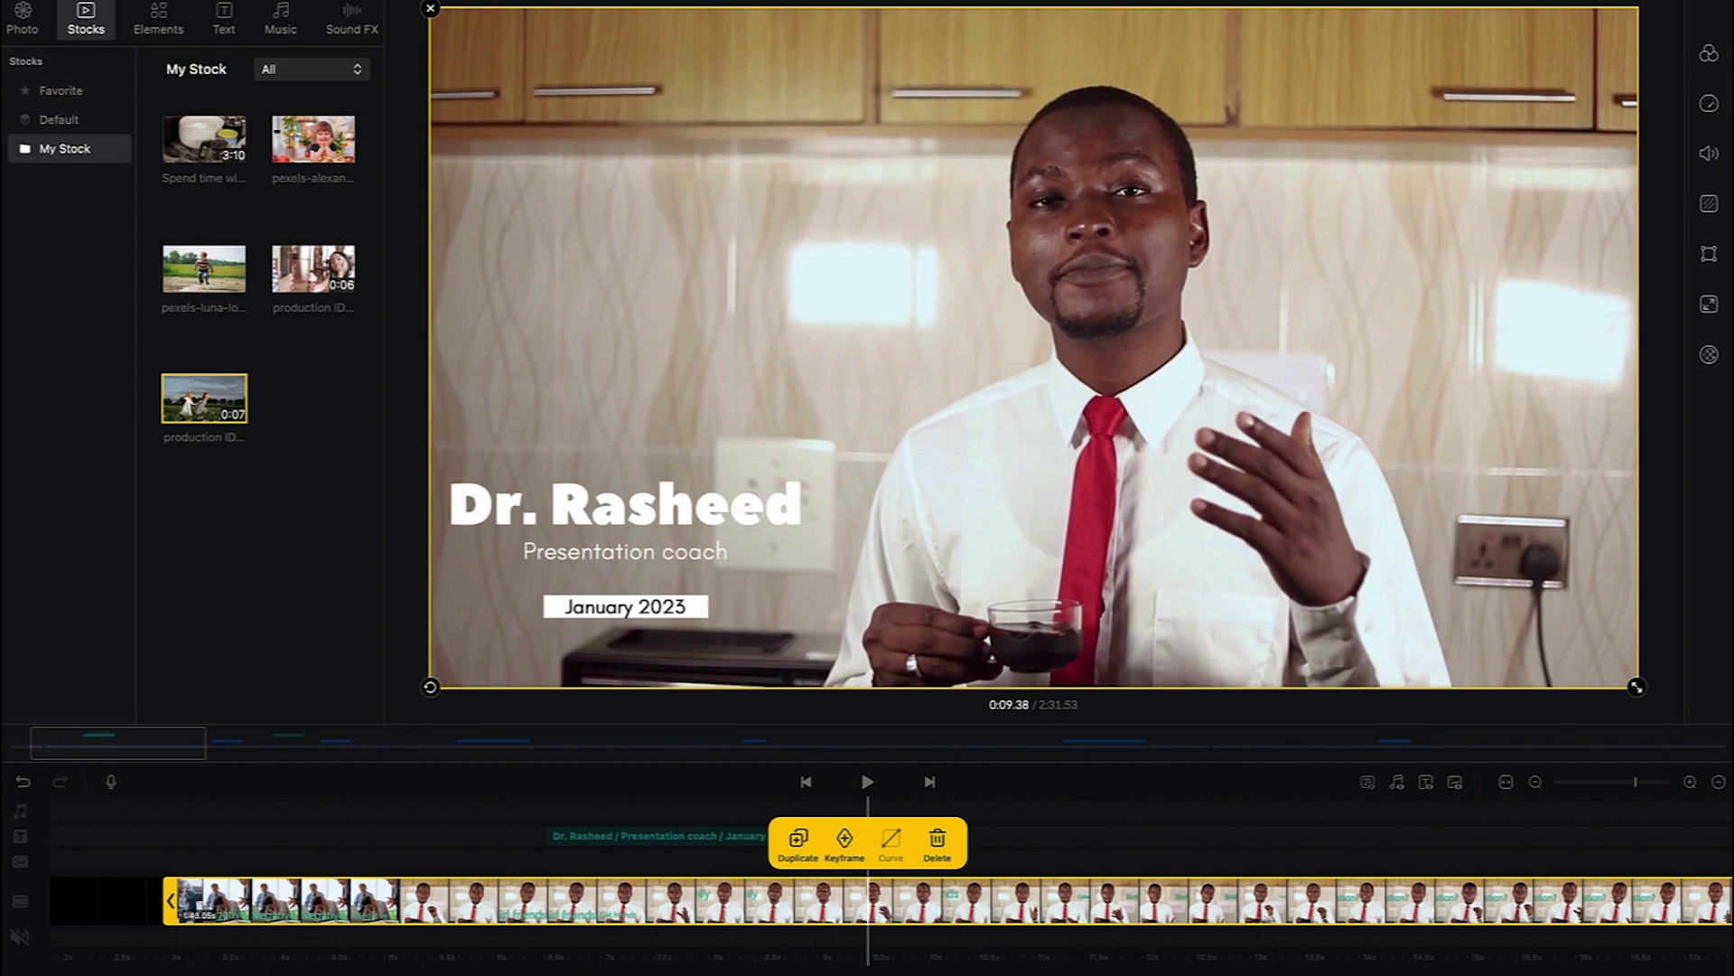
left_click(399, 900)
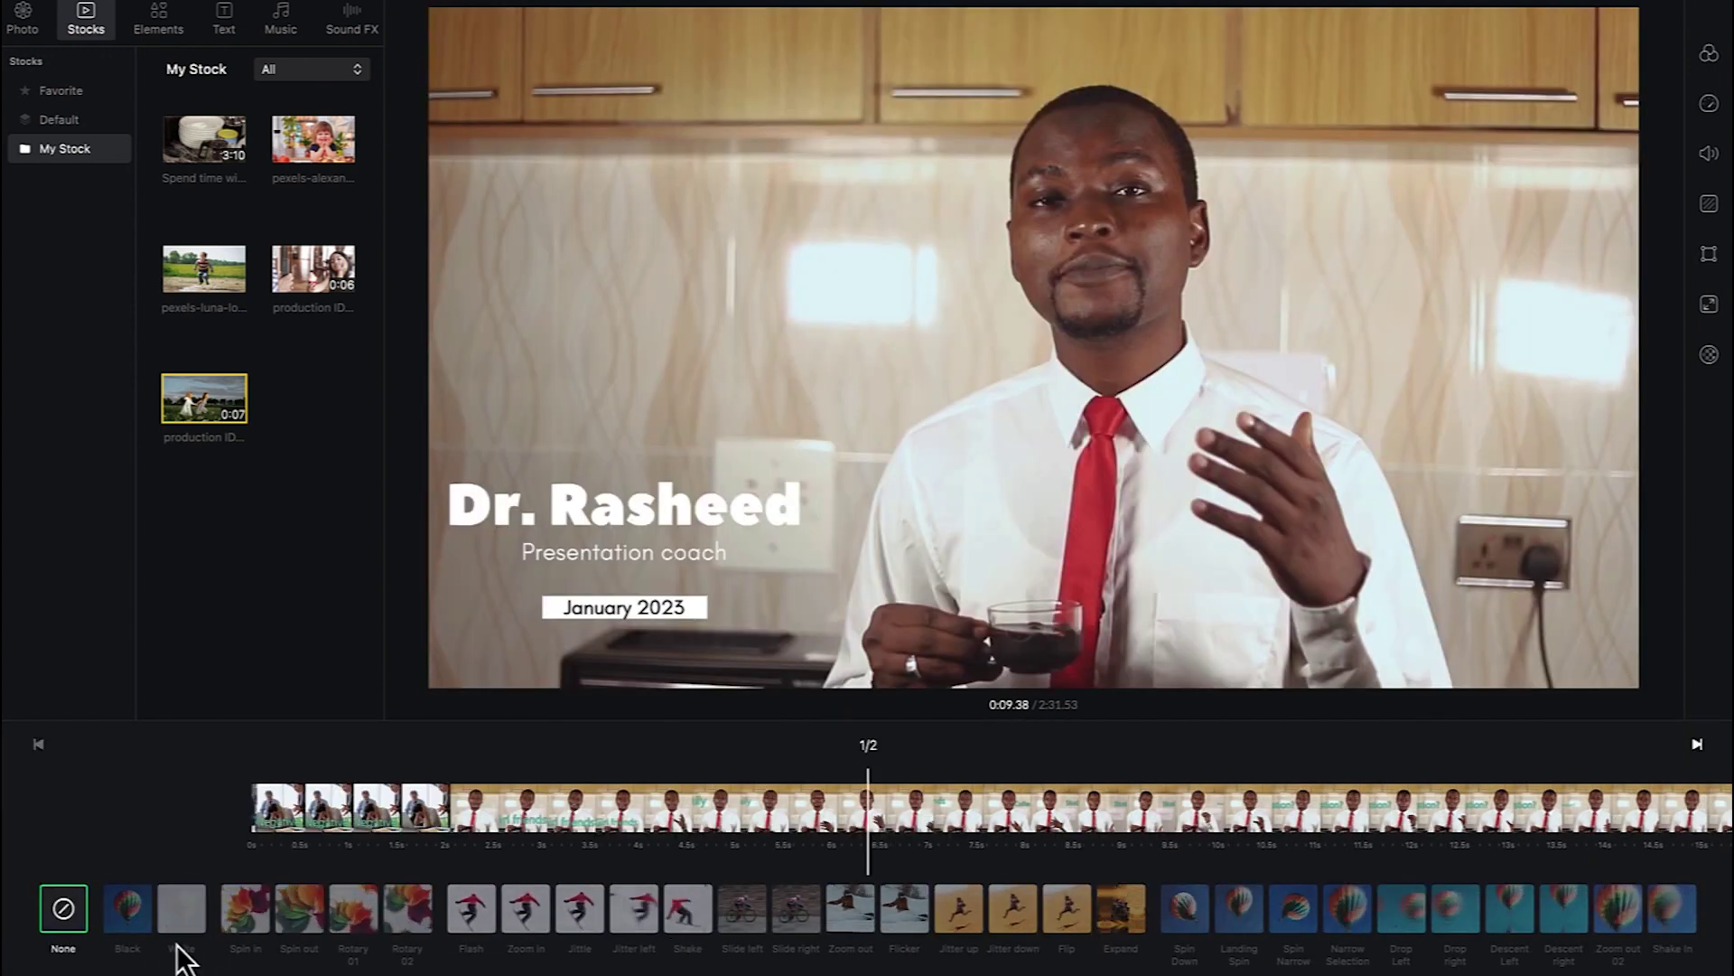
Preview the Spin in, Spin out, Rotary 01, Flash, Jitter left and Slide left transitions.
left_click(242, 916)
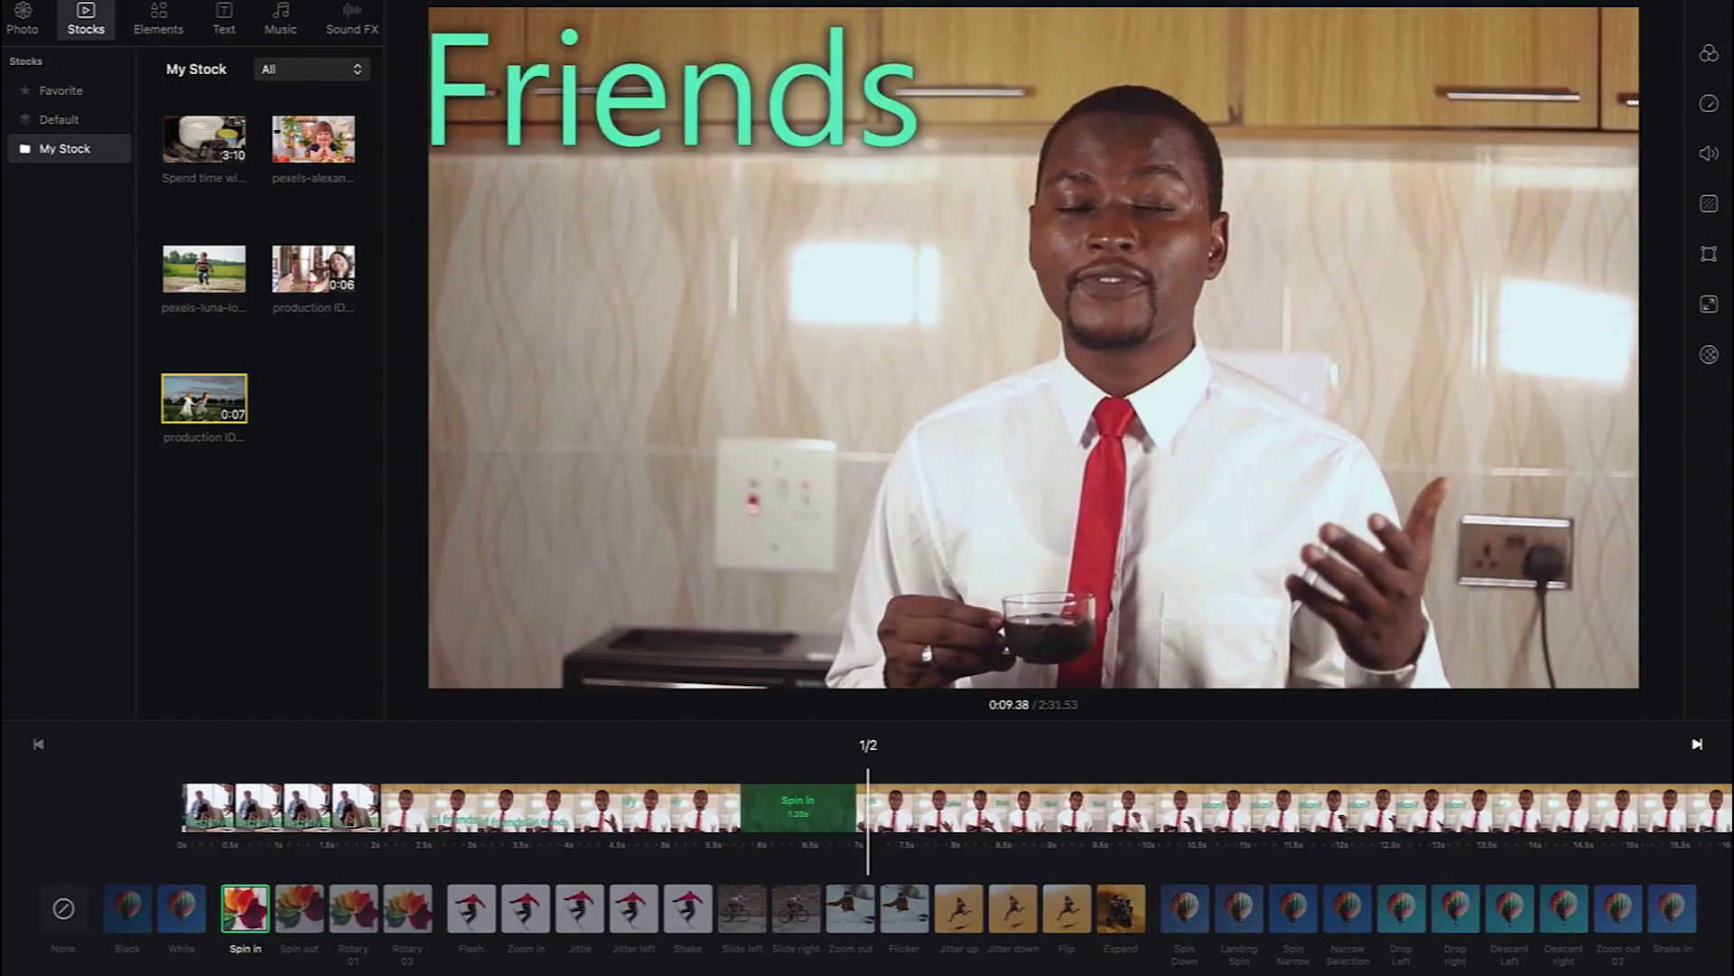
left_click(291, 909)
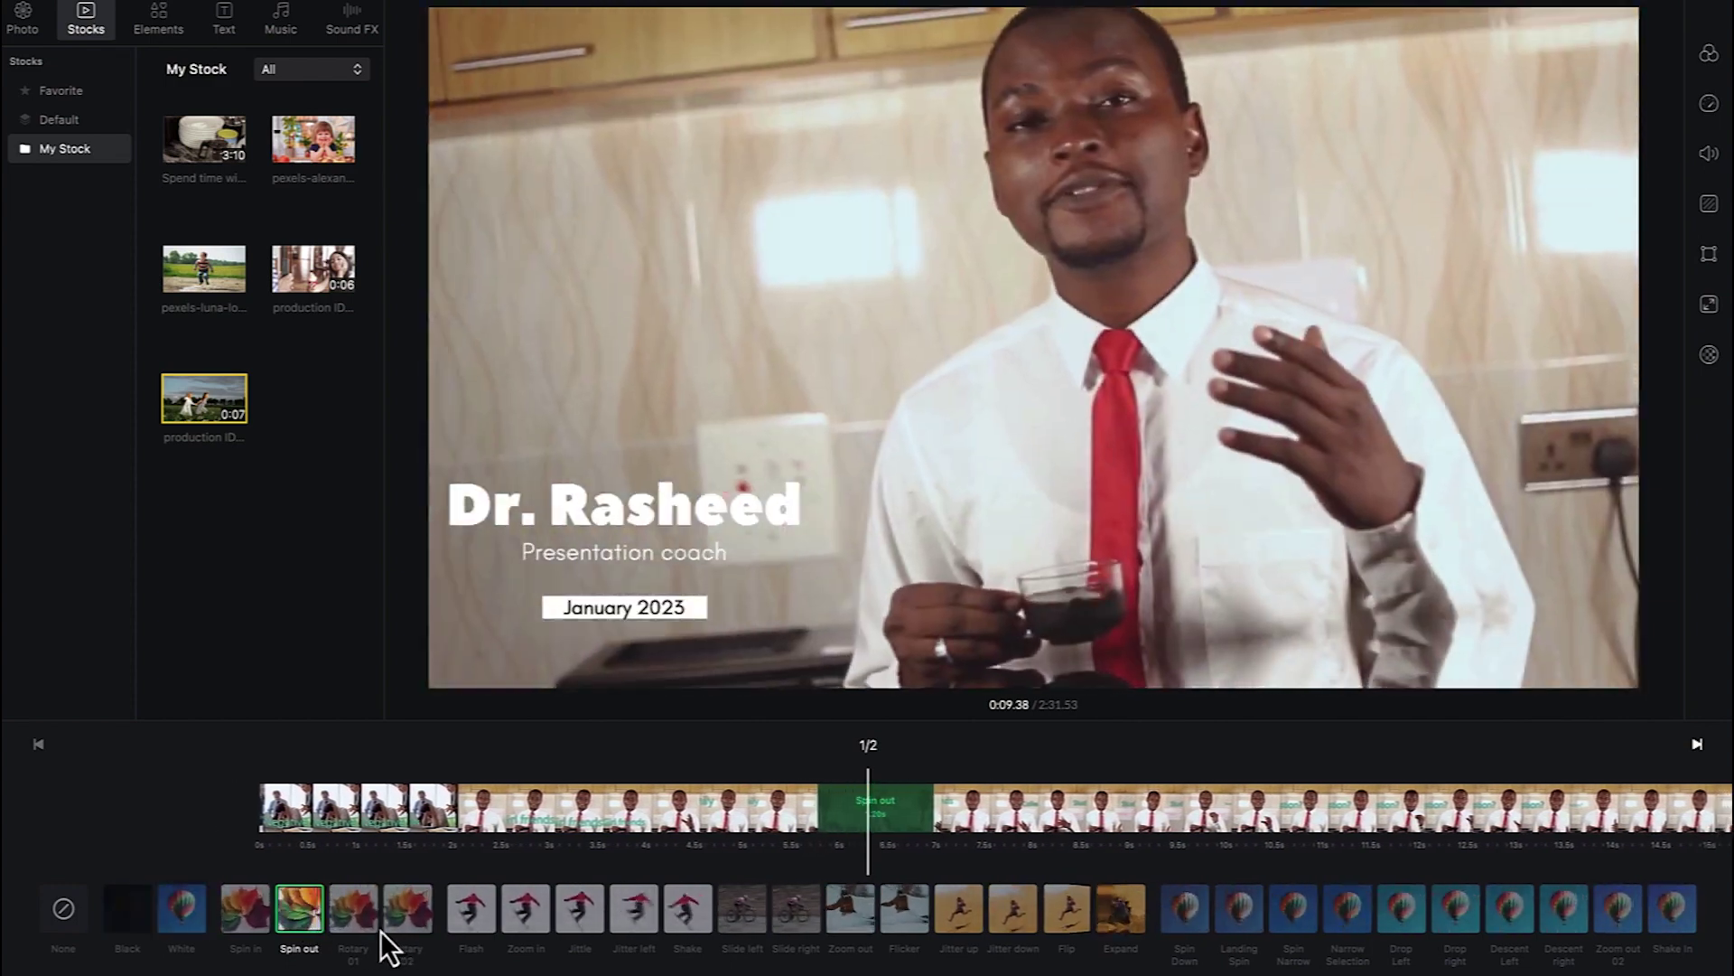
left_click(353, 918)
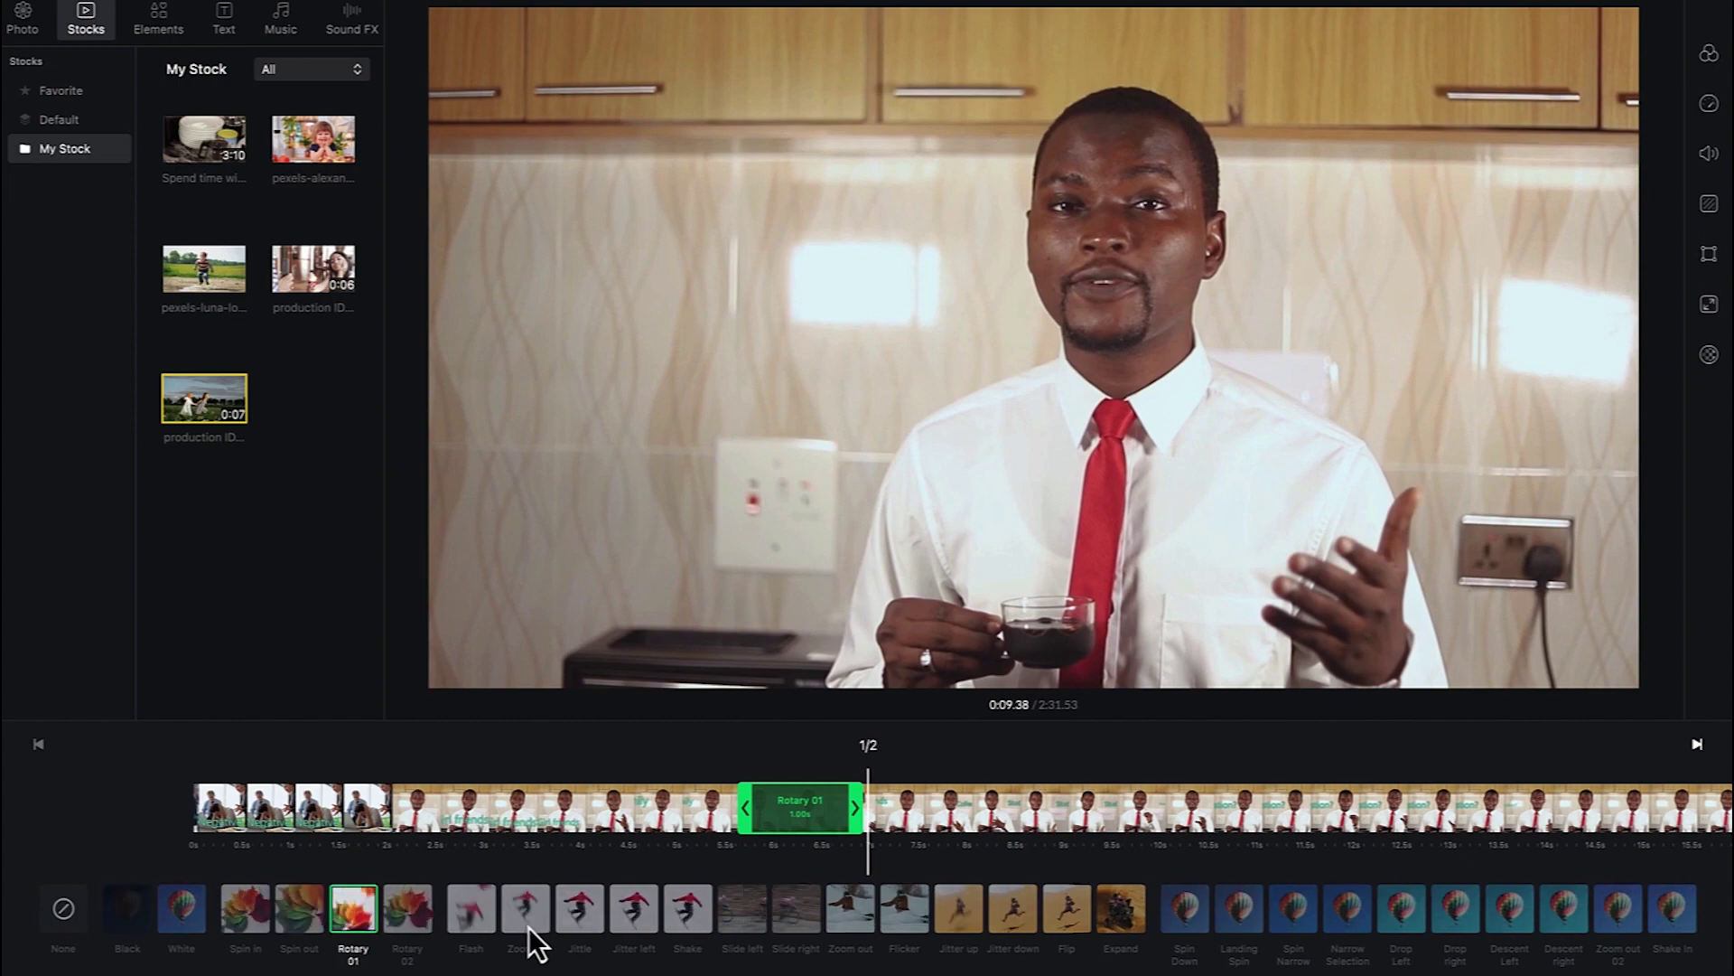
left_click(466, 916)
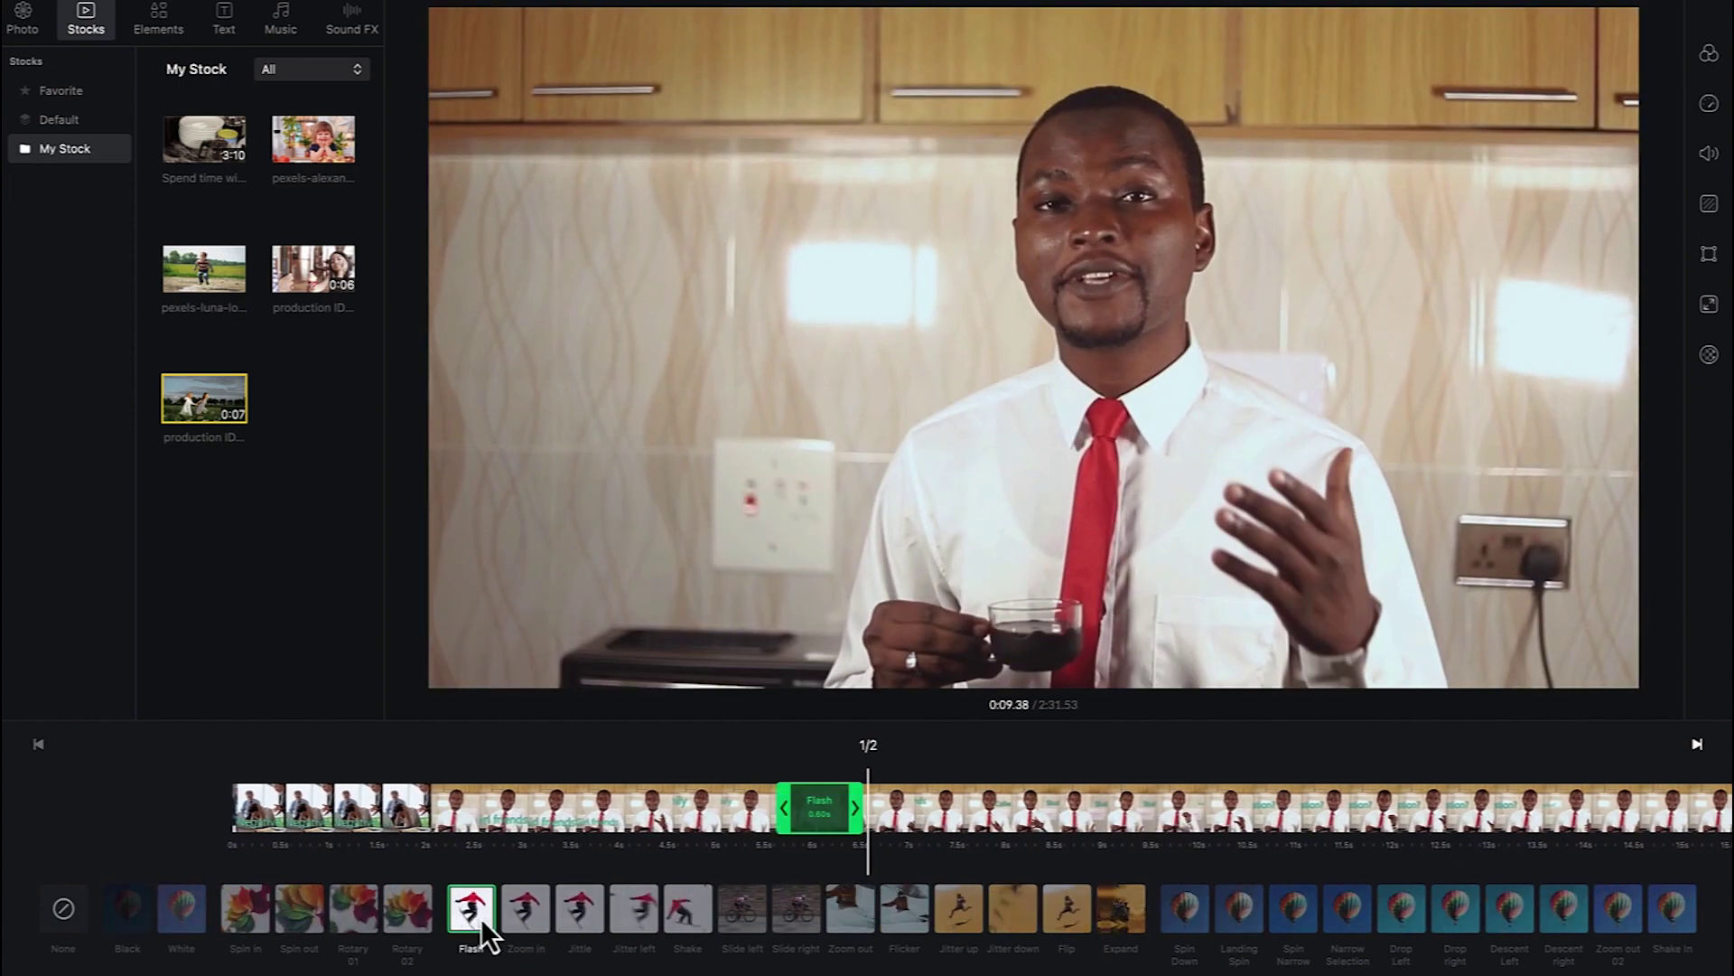
left_click(637, 908)
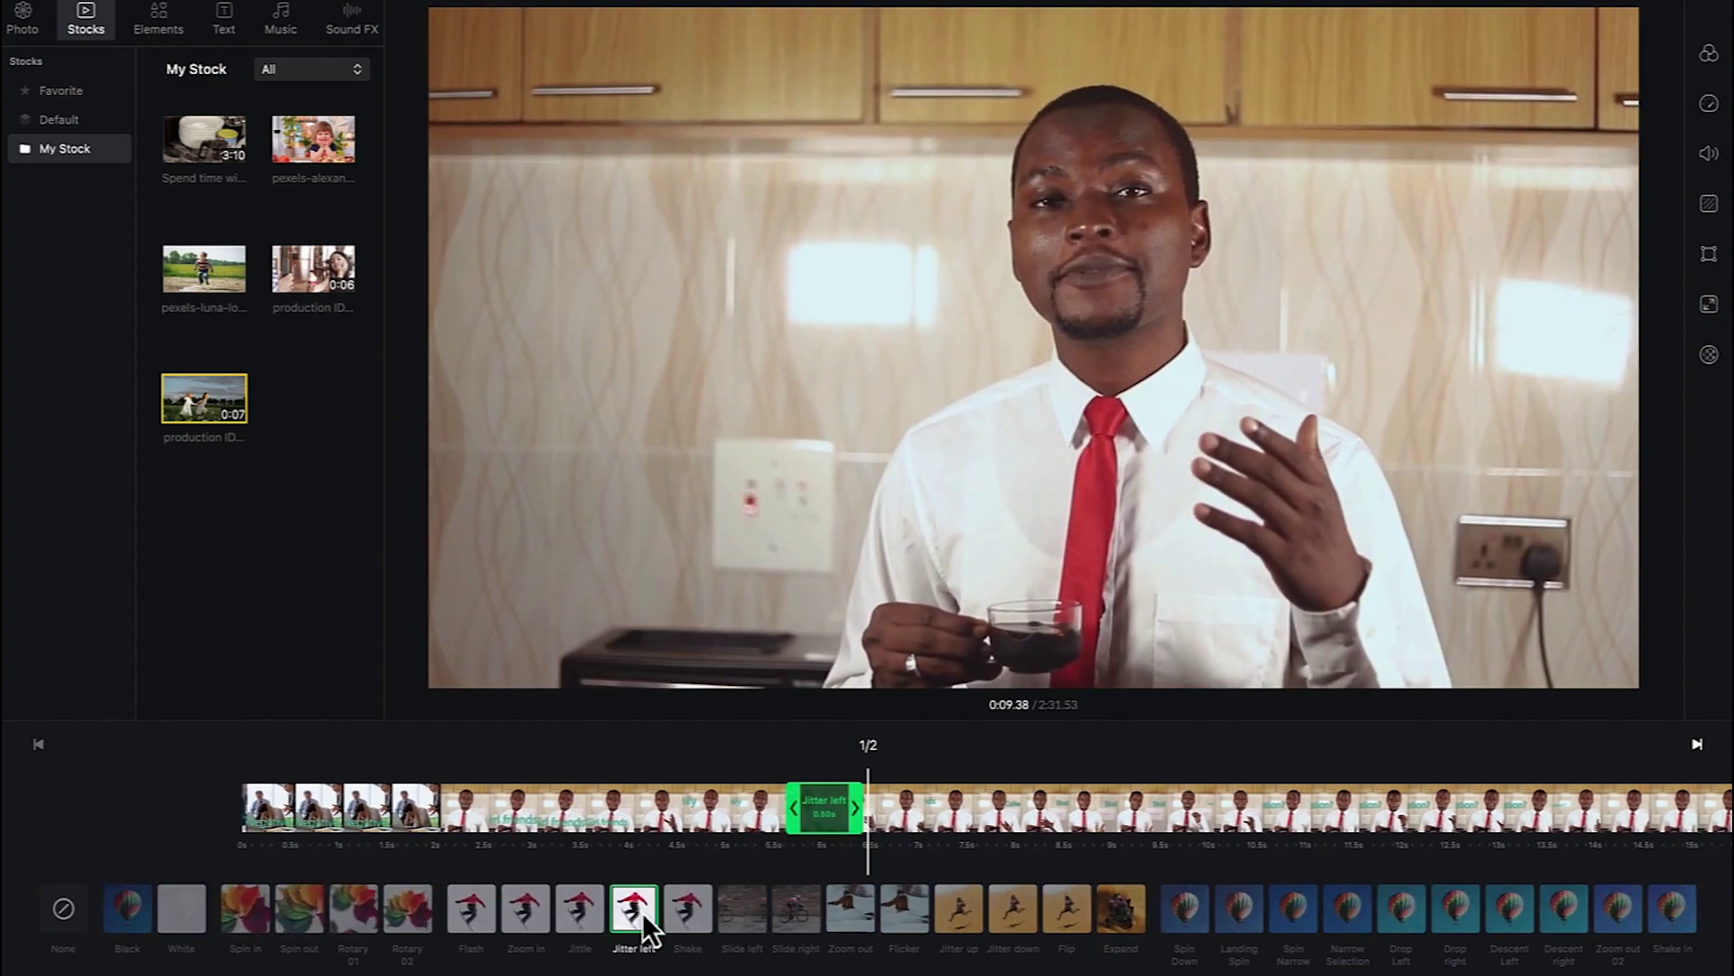
left_click(743, 914)
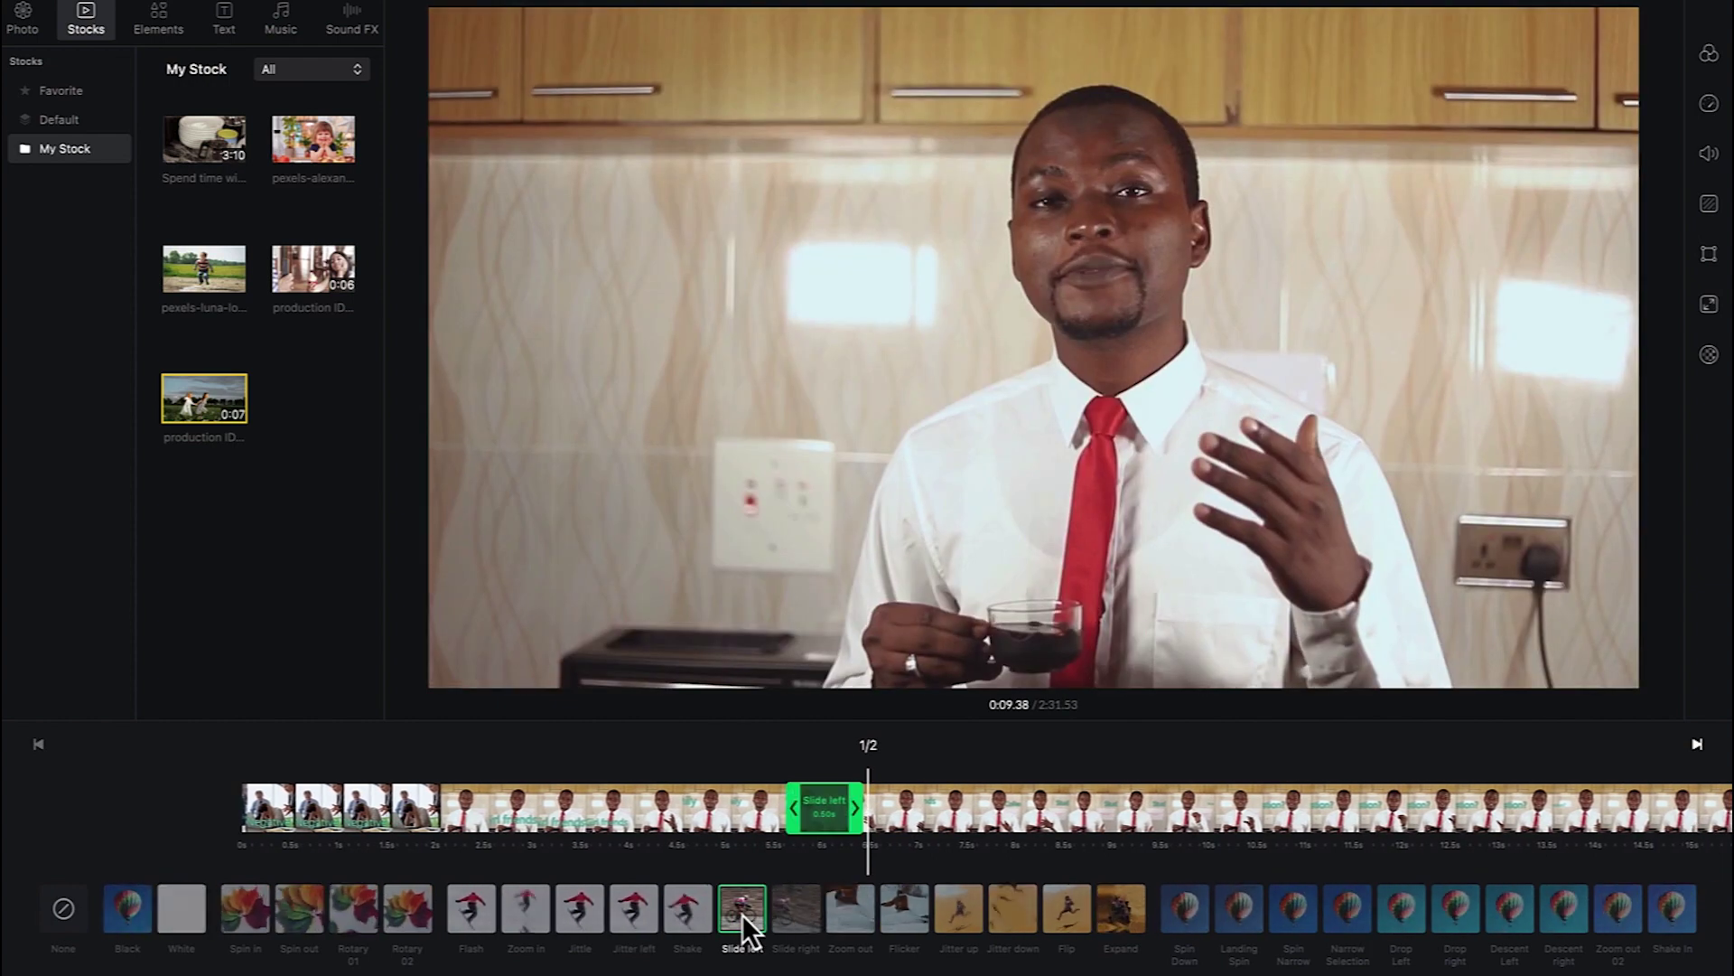
Apply Zoom out, lengthen it to about 1.4 seconds, and close the transition editor.
left_click(849, 918)
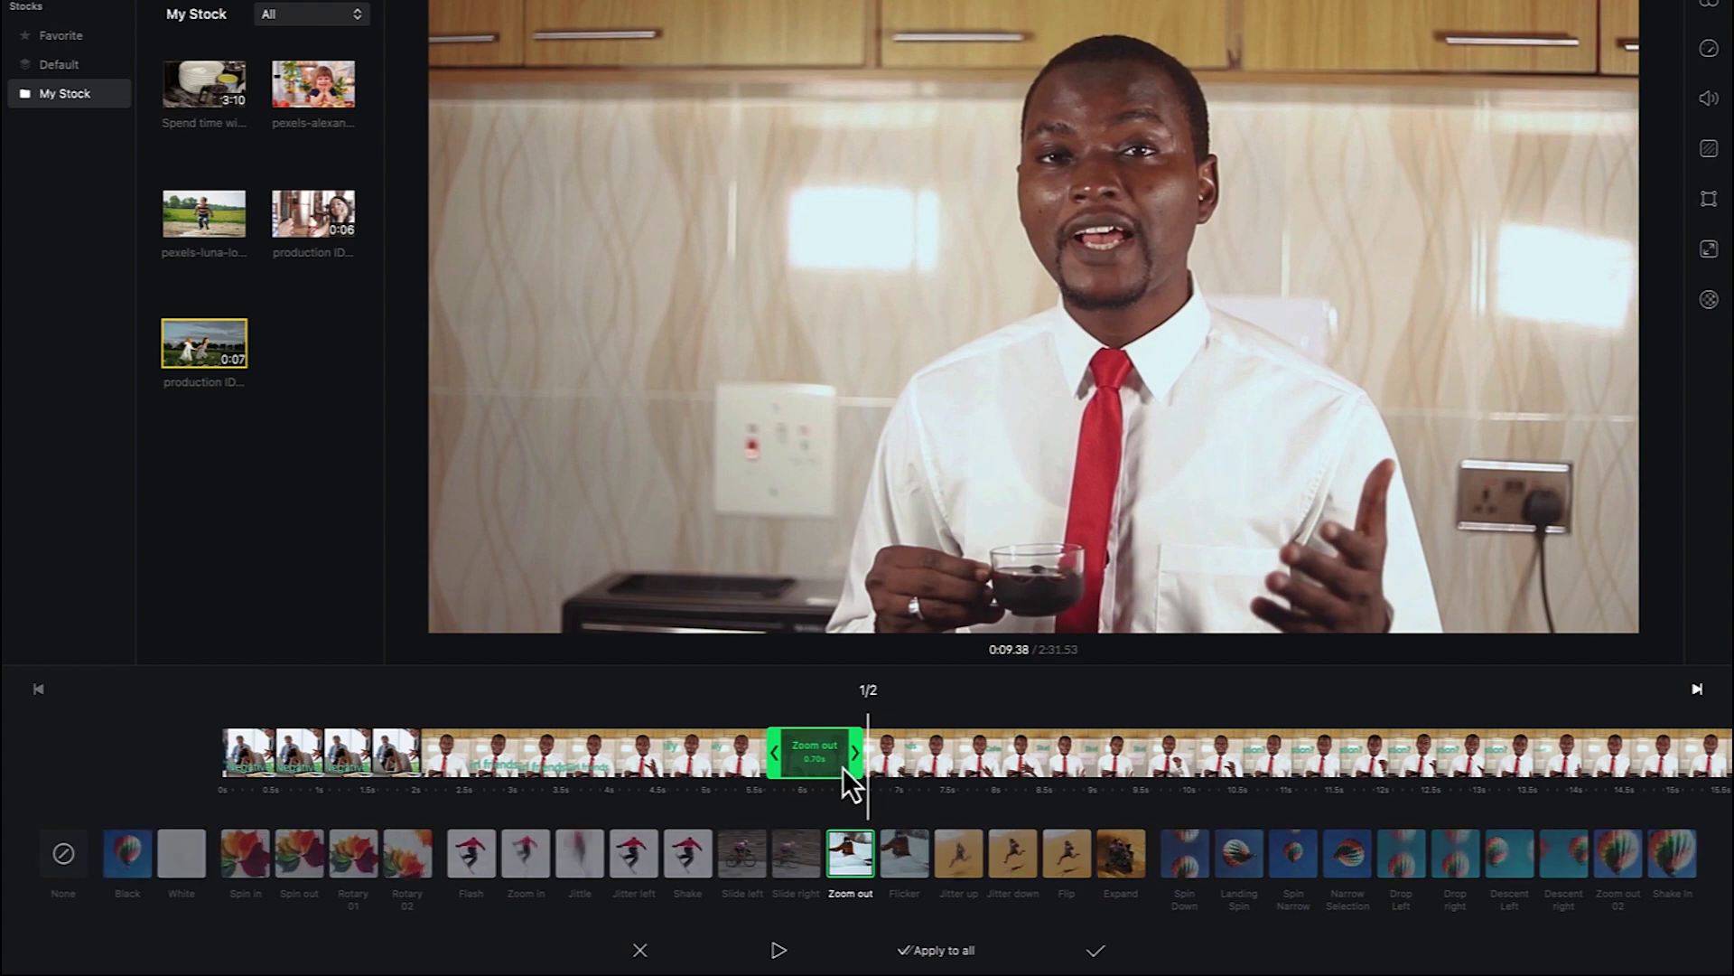
left_click_drag(770, 762, 700, 762)
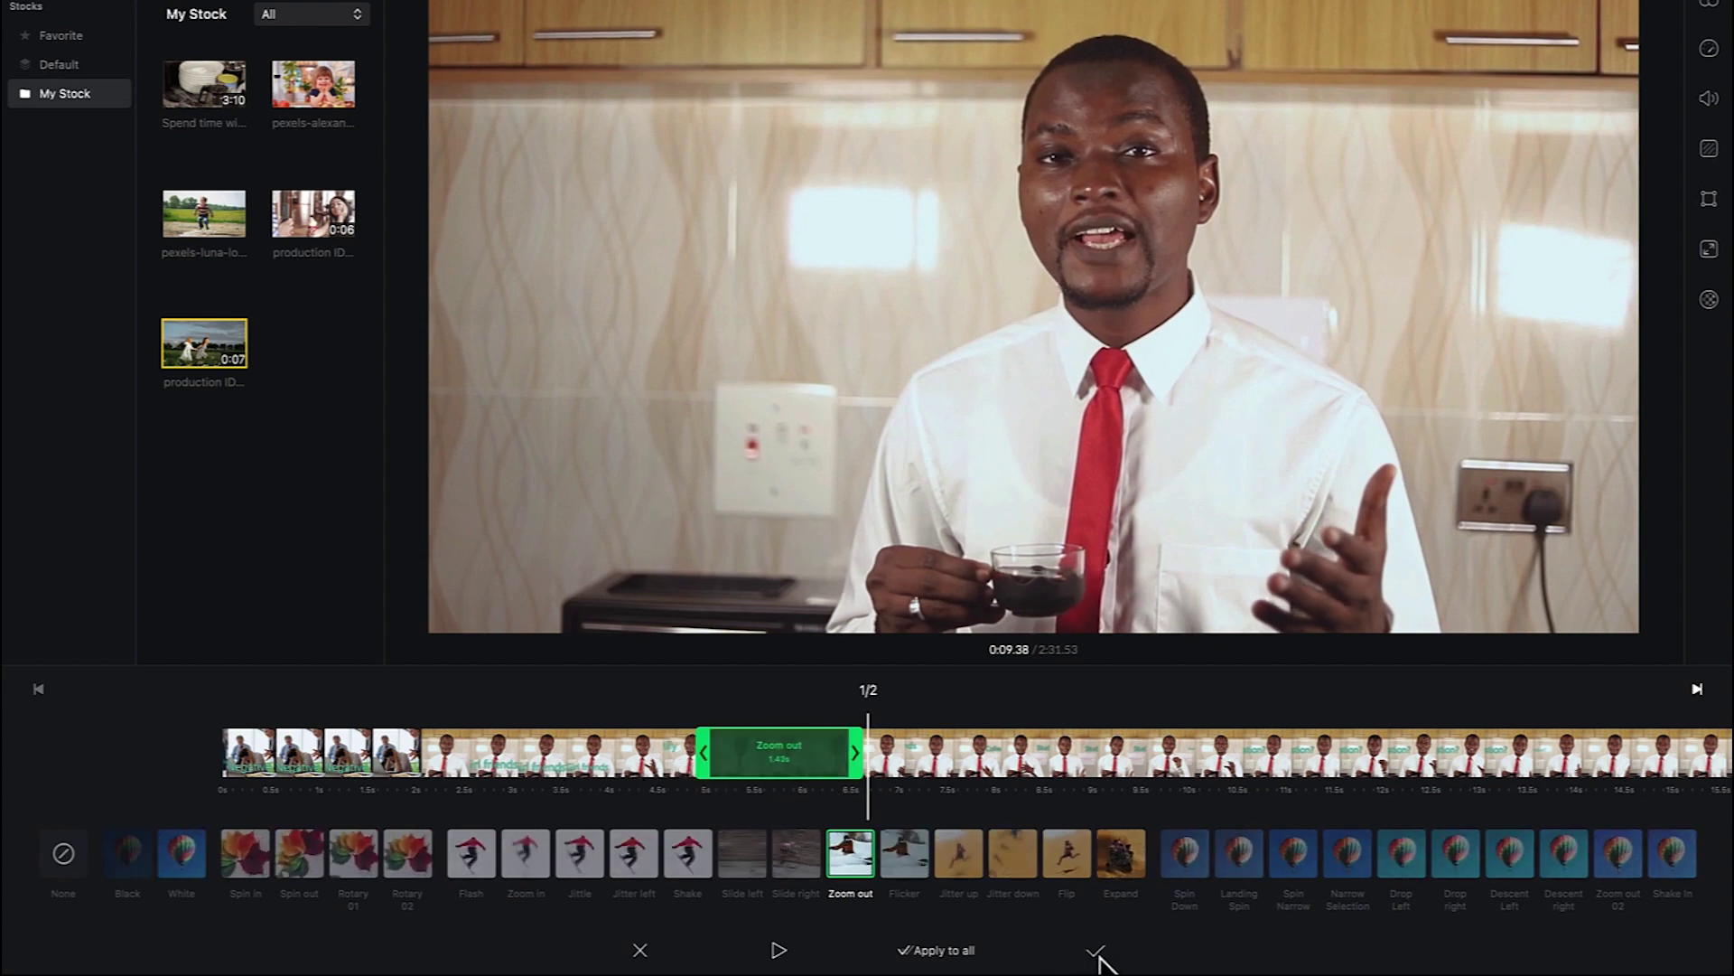
left_click(642, 953)
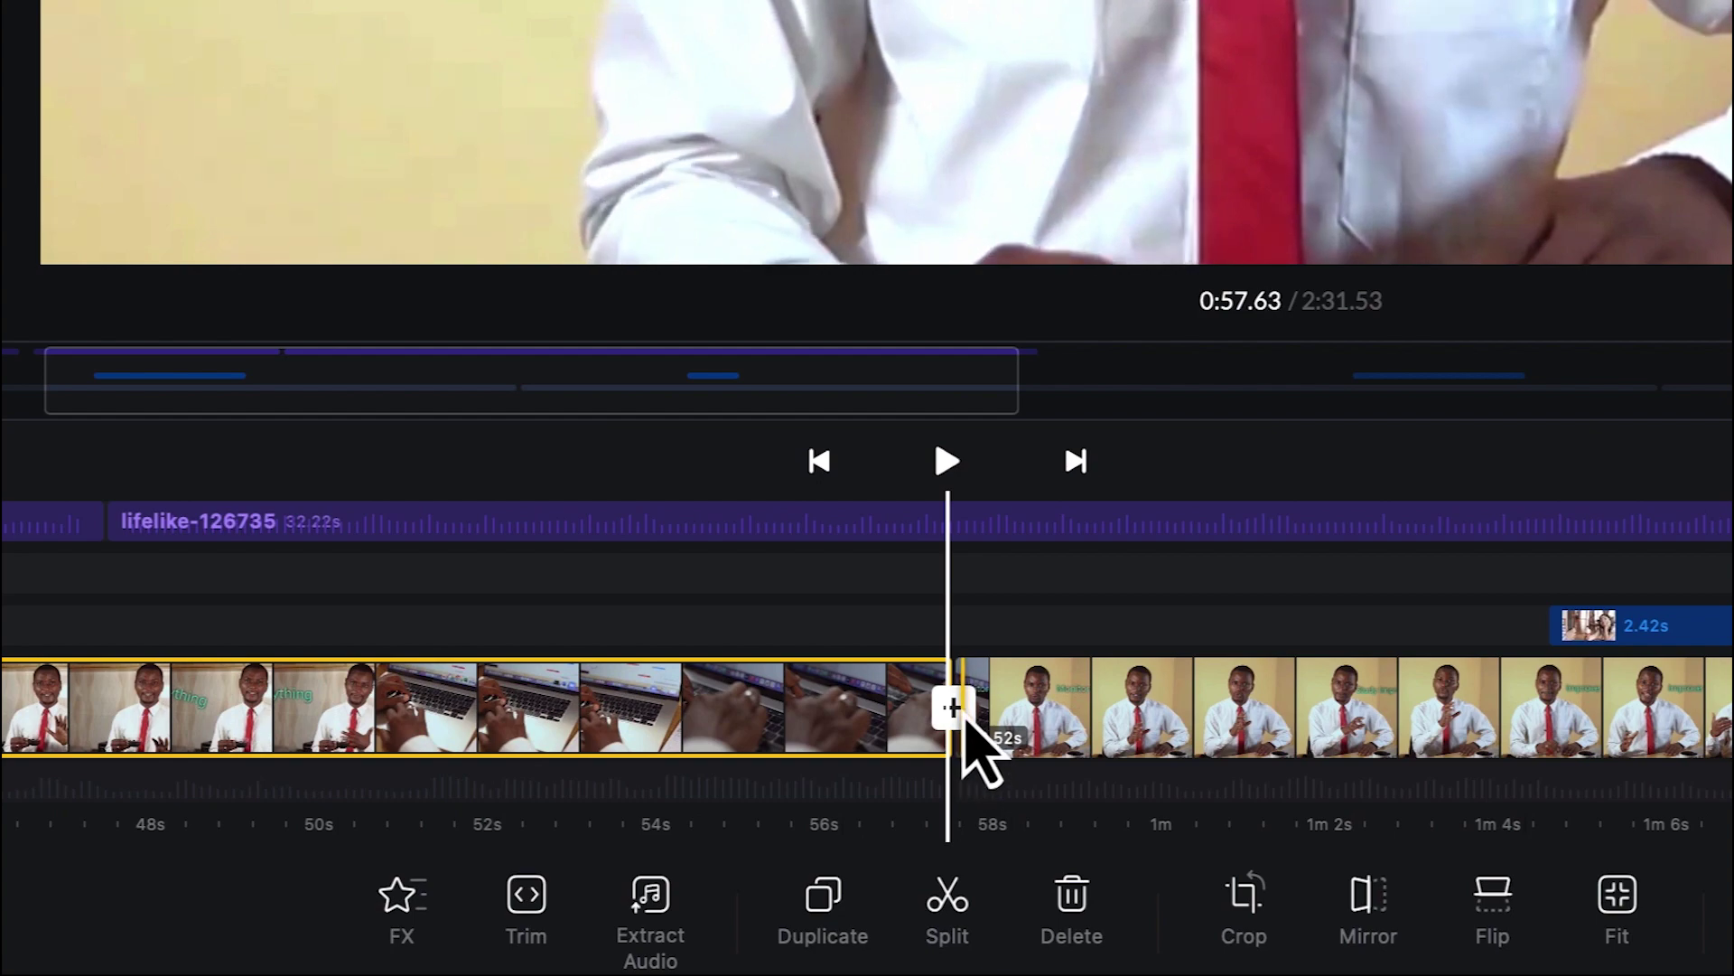
Open the transition choices for the cut near 0:58 between the laptop and presenter clips.
left_click(957, 713)
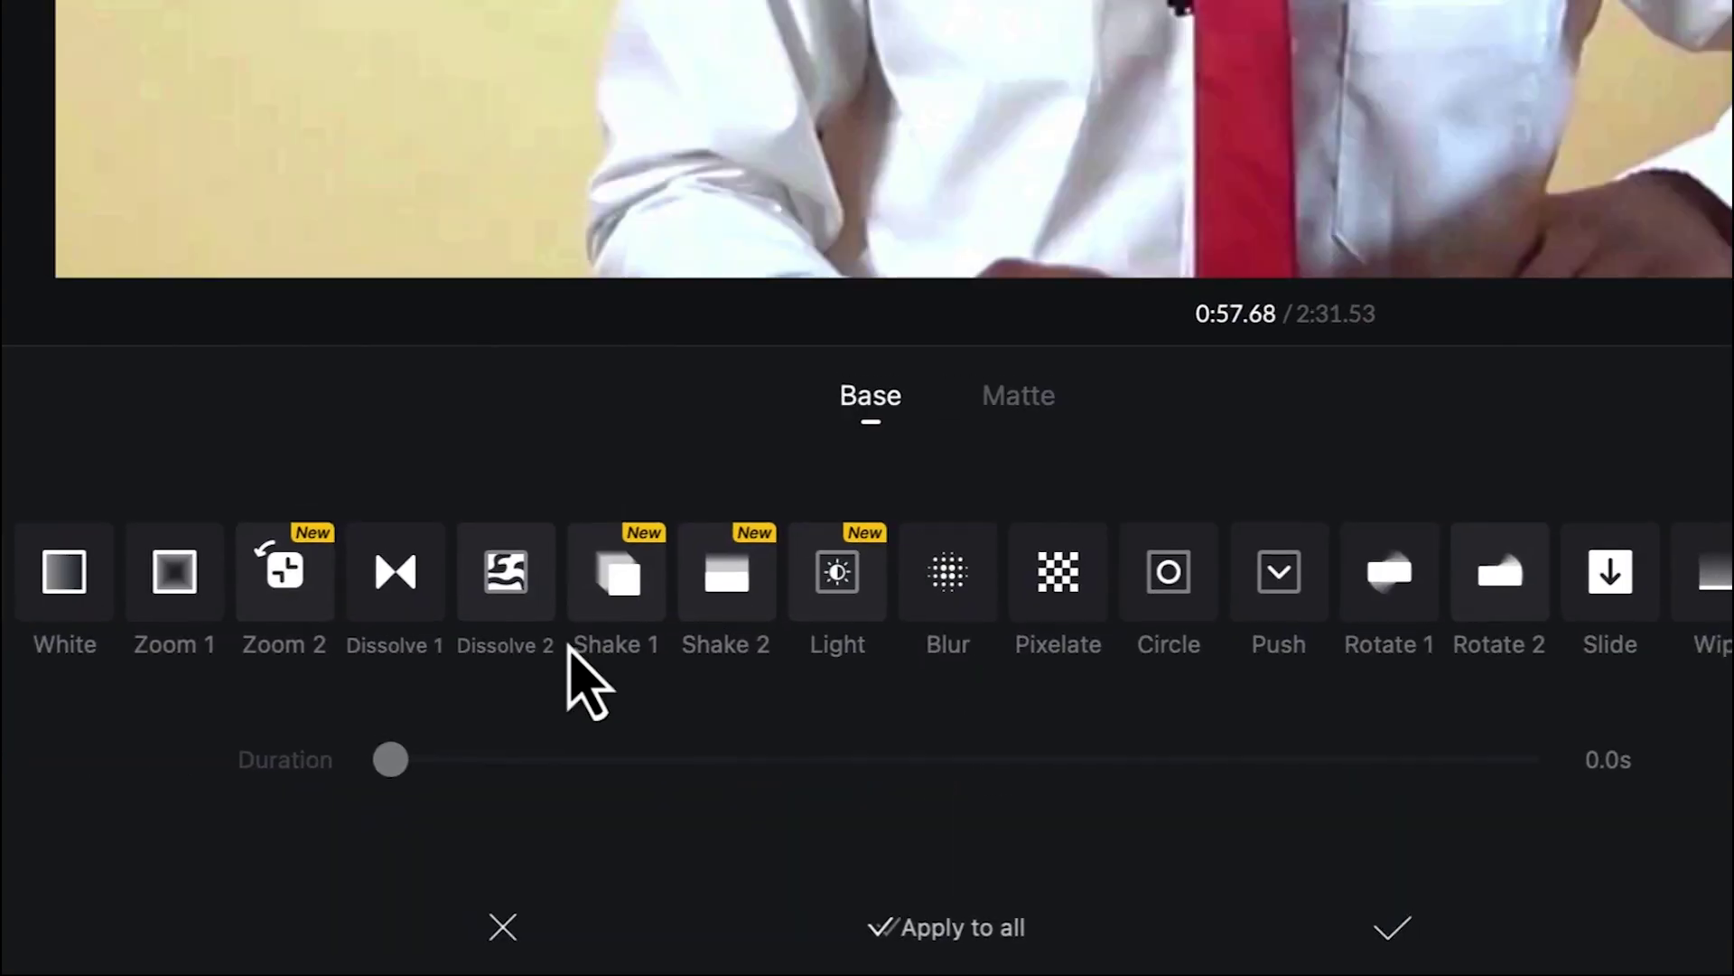
Apply Dissolve 1 with a 0.4-second duration, then bring up the Matte presets.
left_click(385, 569)
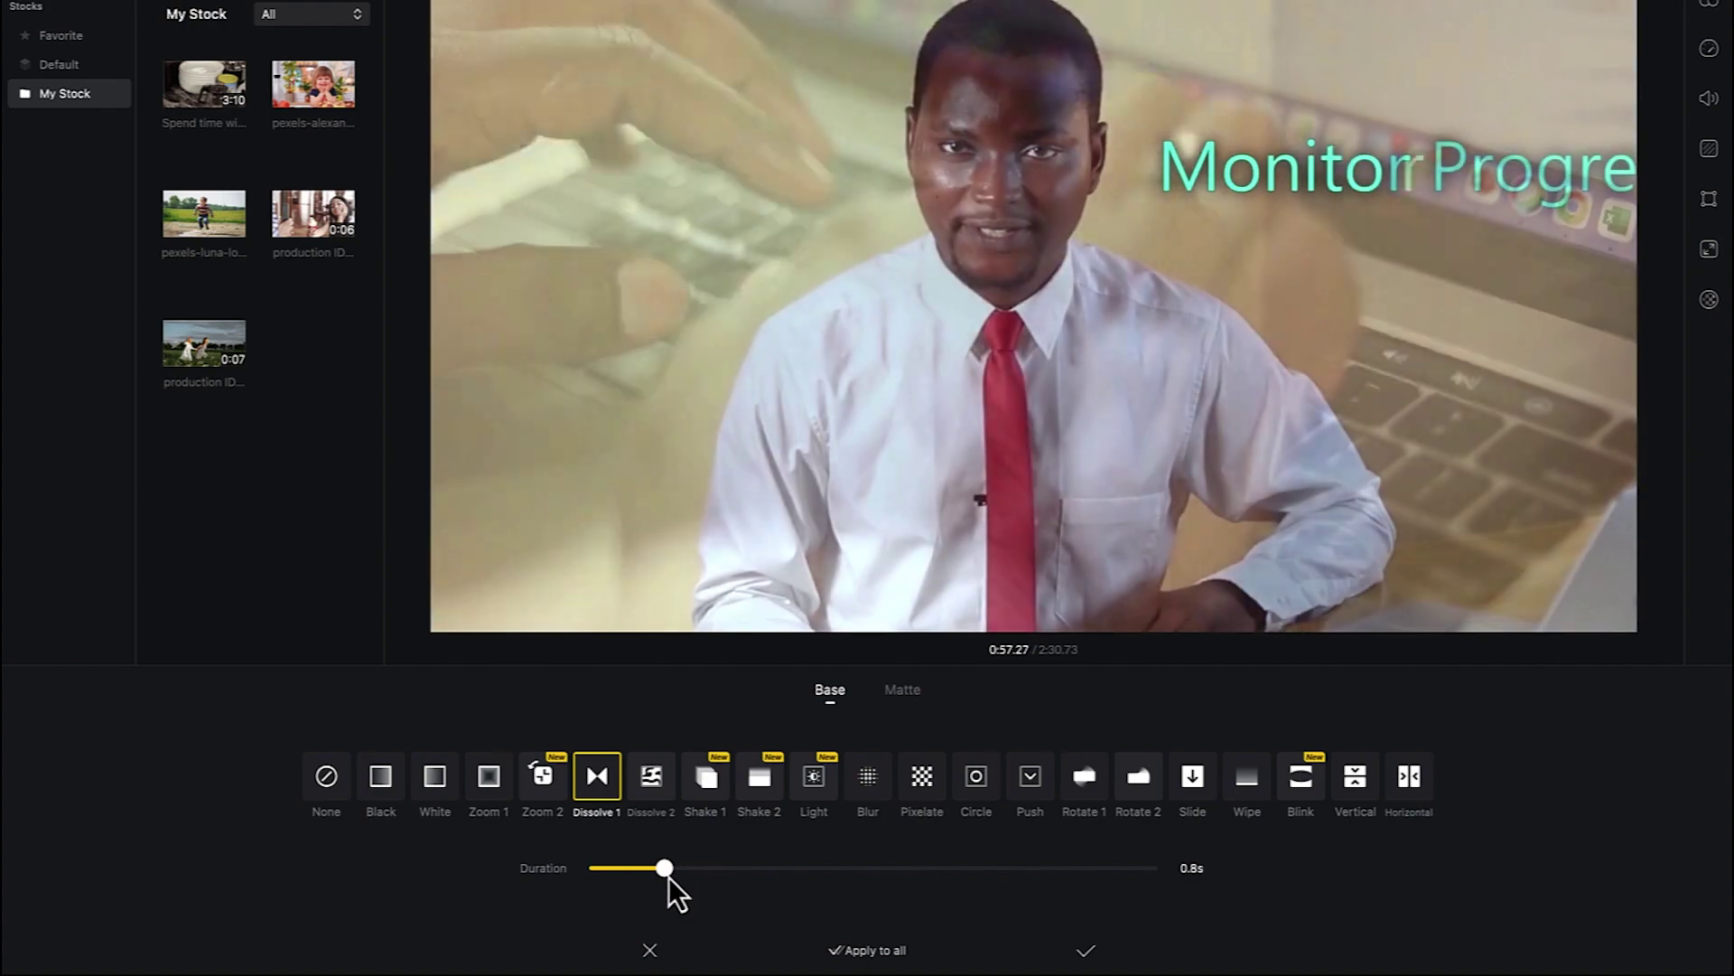
left_click_drag(664, 872, 1132, 861)
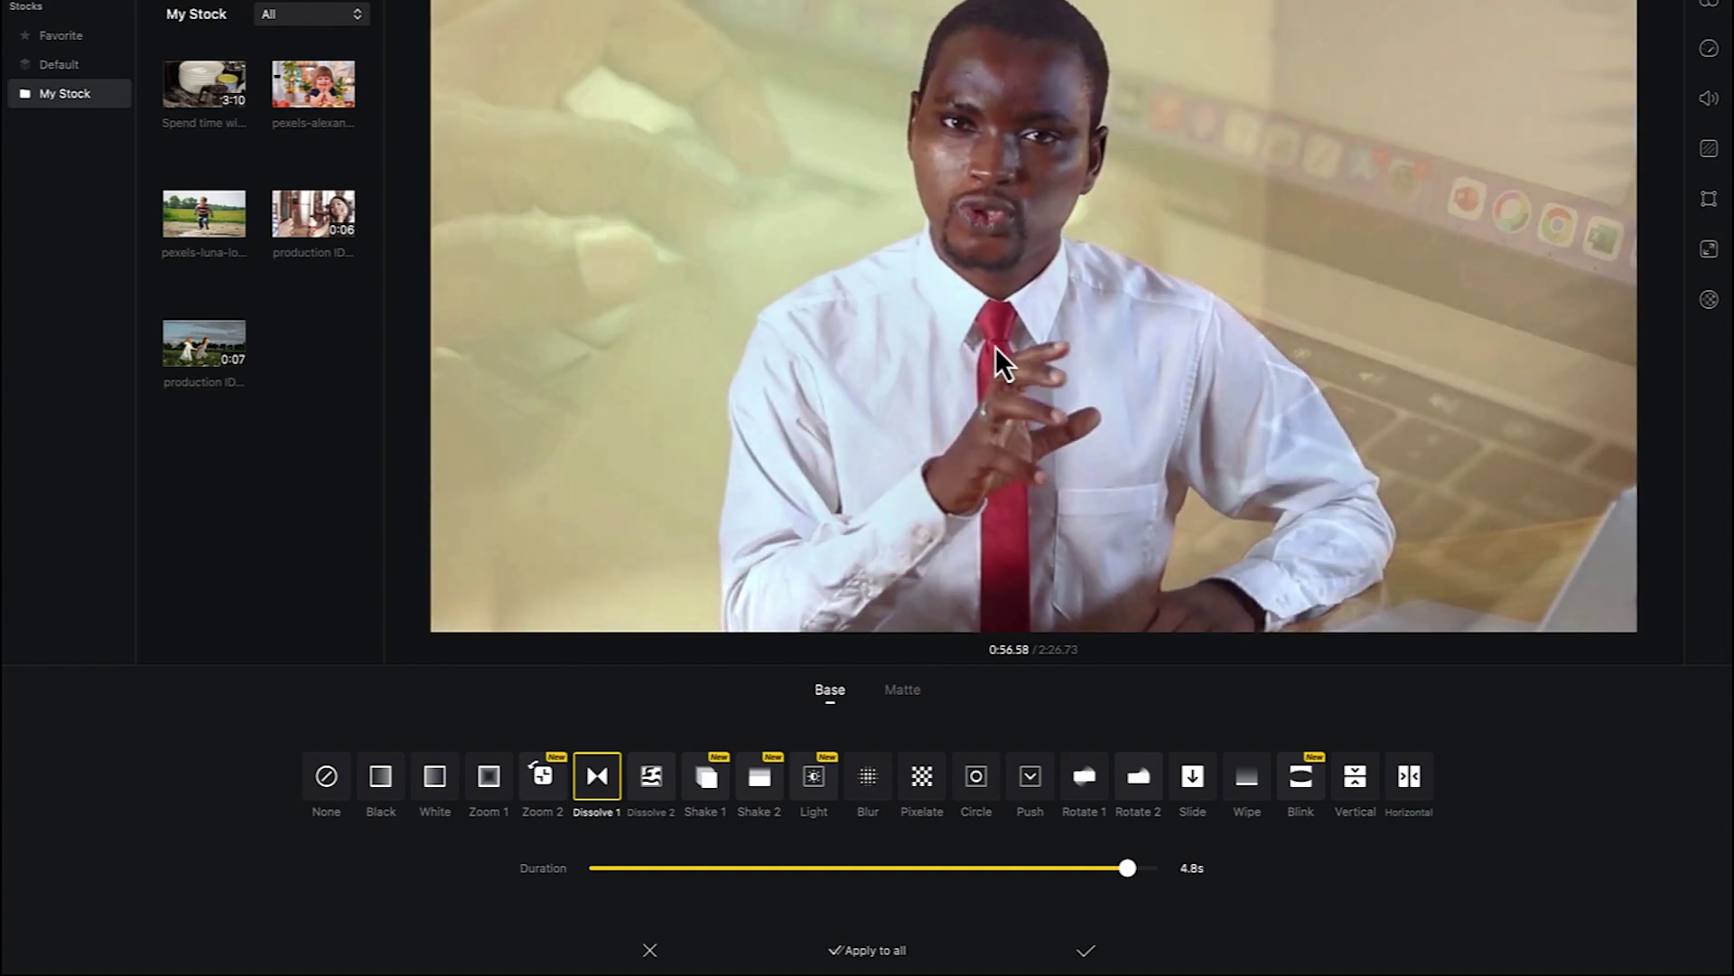
left_click_drag(1127, 868, 692, 868)
left_click_drag(695, 928, 626, 907)
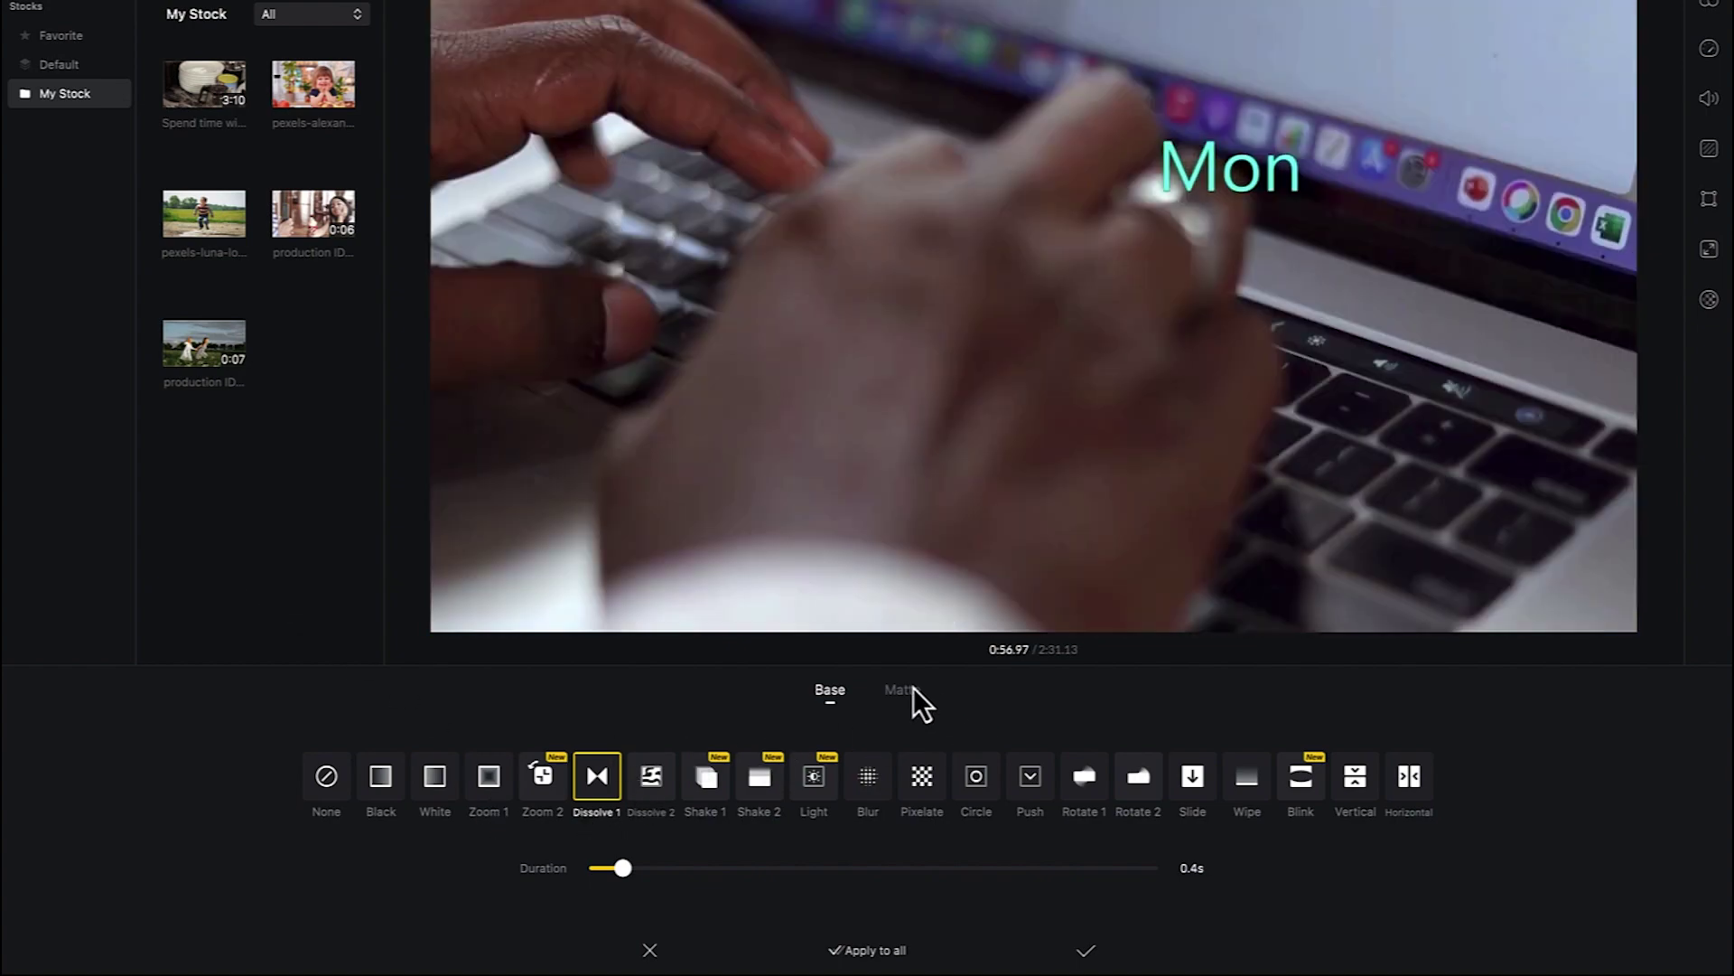
left_click(908, 694)
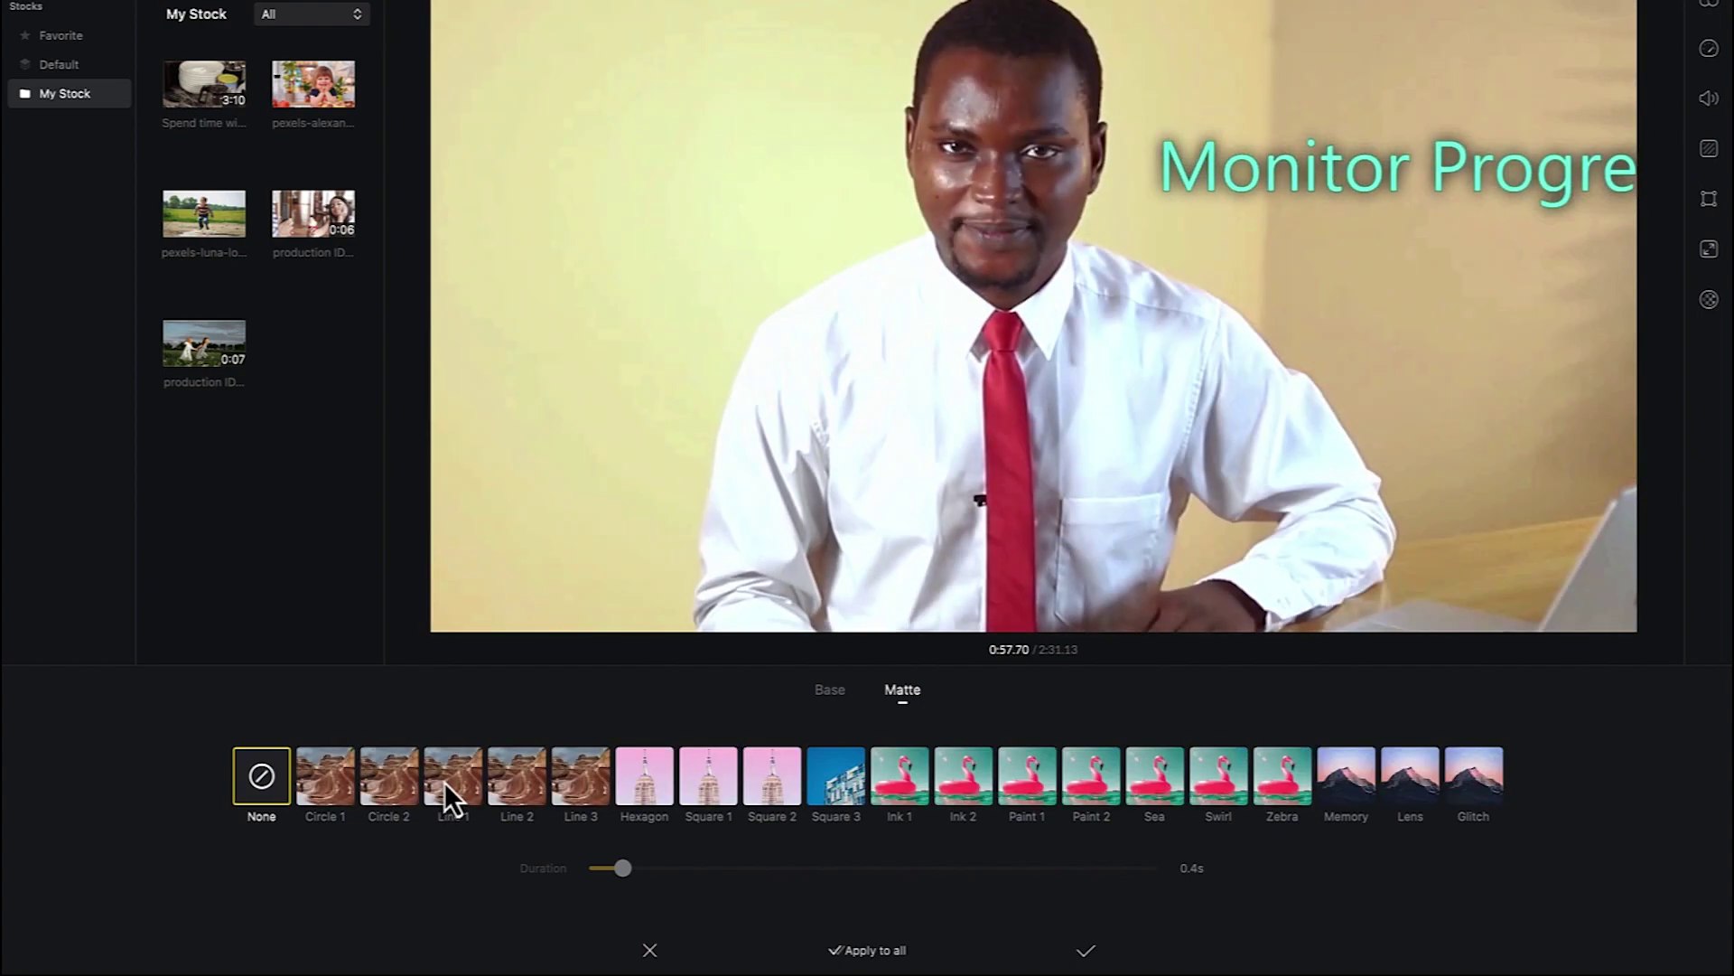
Try the Line 1 and Hexagon matte transitions, shortening Hexagon to 0.5 seconds.
left_click(445, 782)
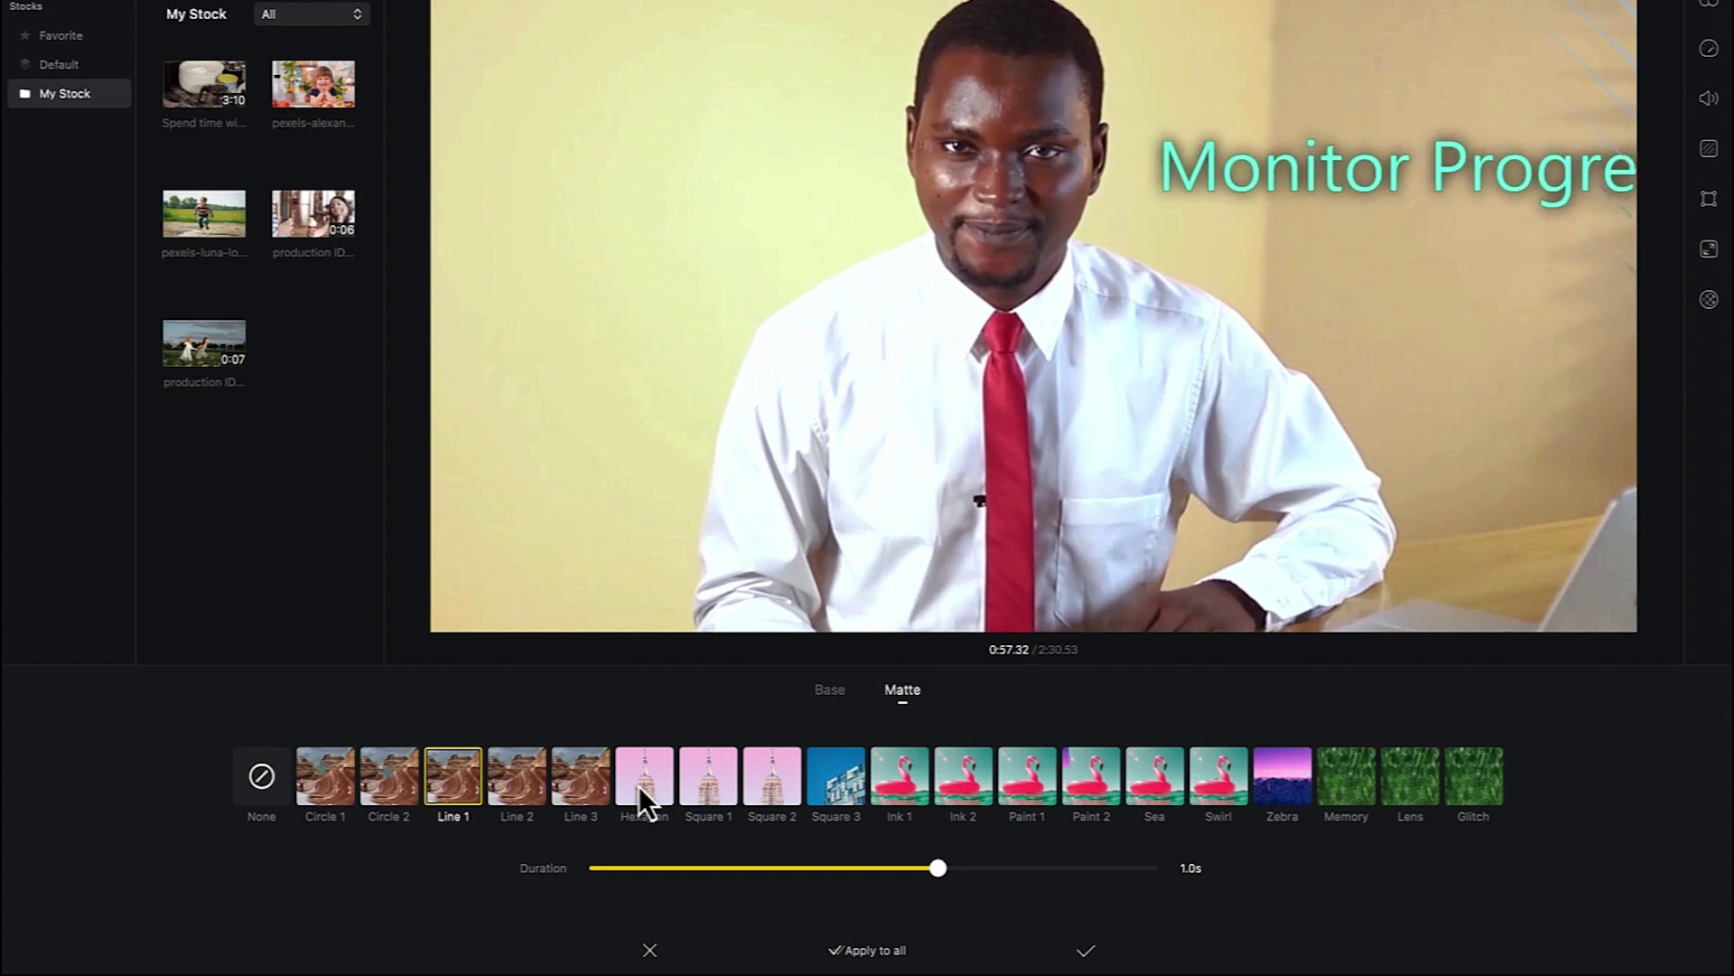
left_click(638, 782)
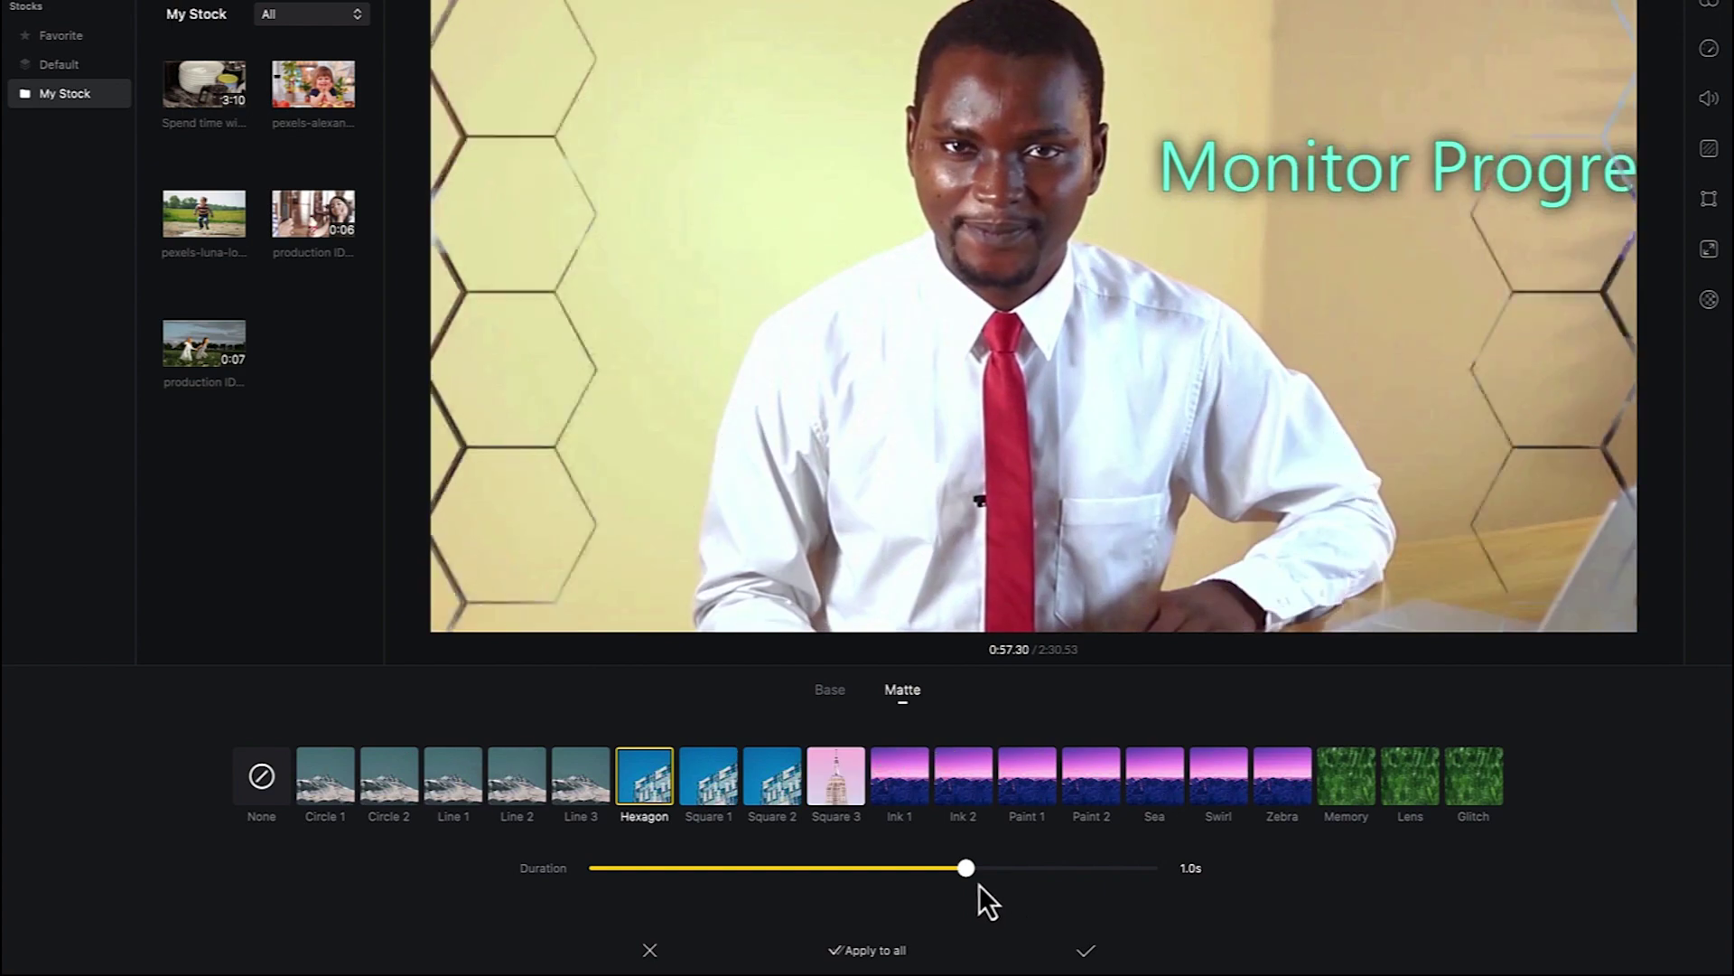
left_click_drag(963, 876, 627, 880)
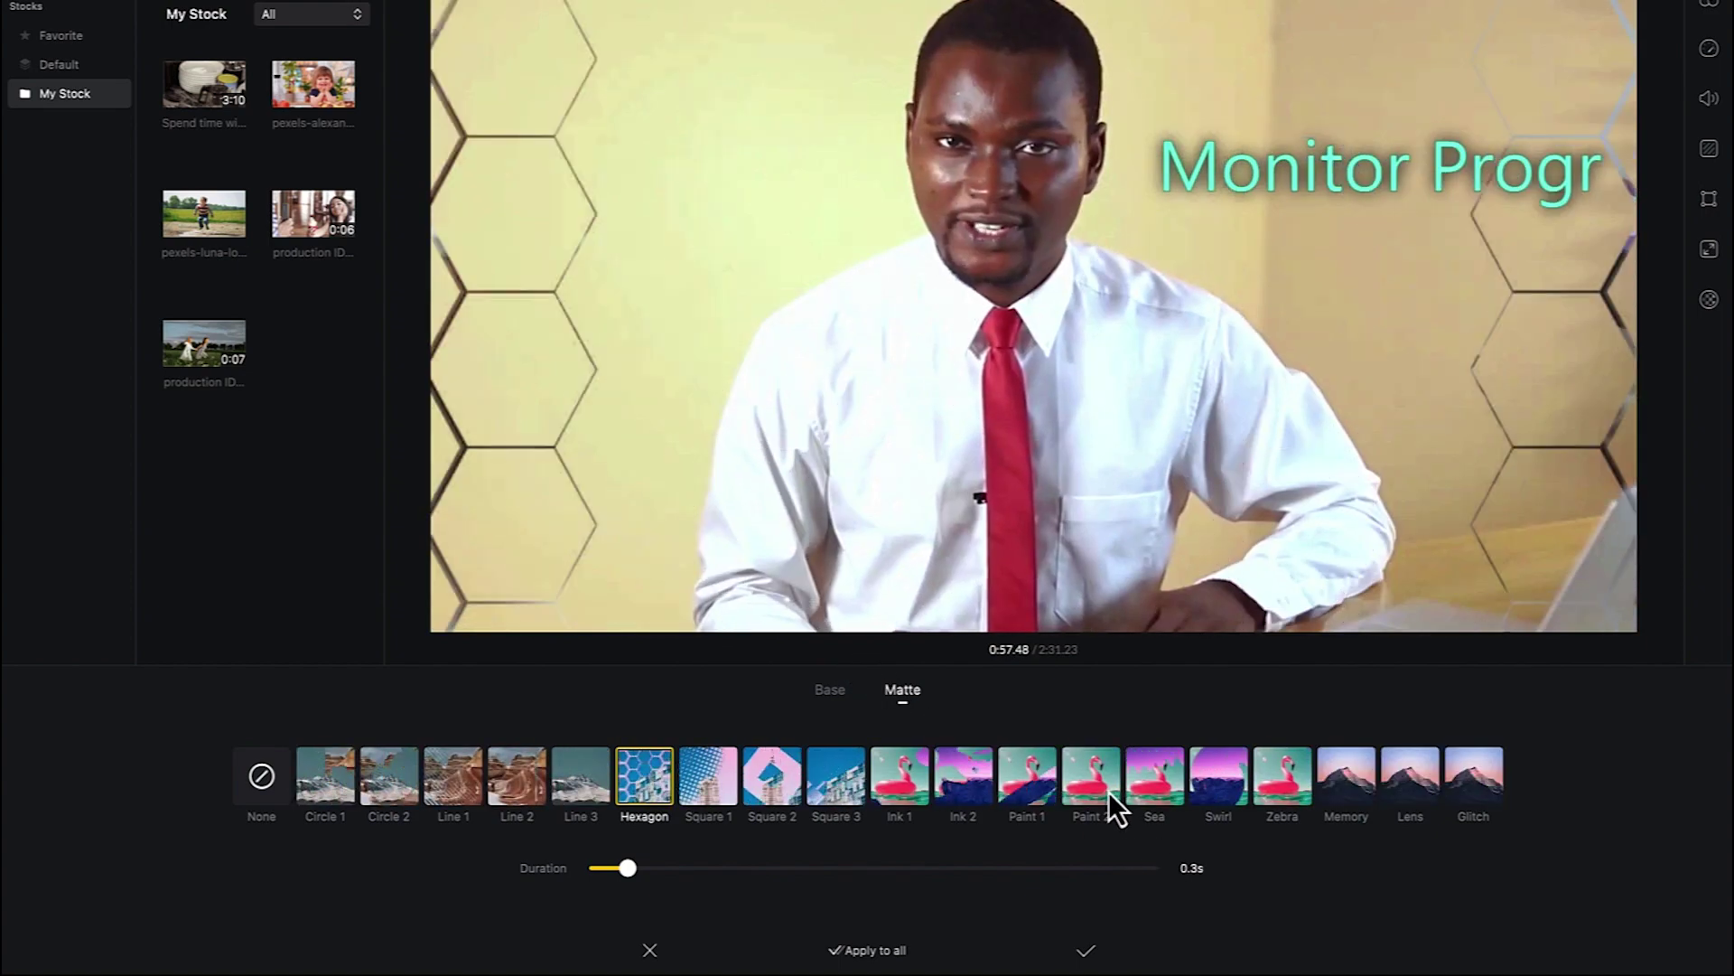
Try Paint 2, Swirl and Glitch mattes, shortening Glitch to 0.3 seconds.
left_click(1110, 792)
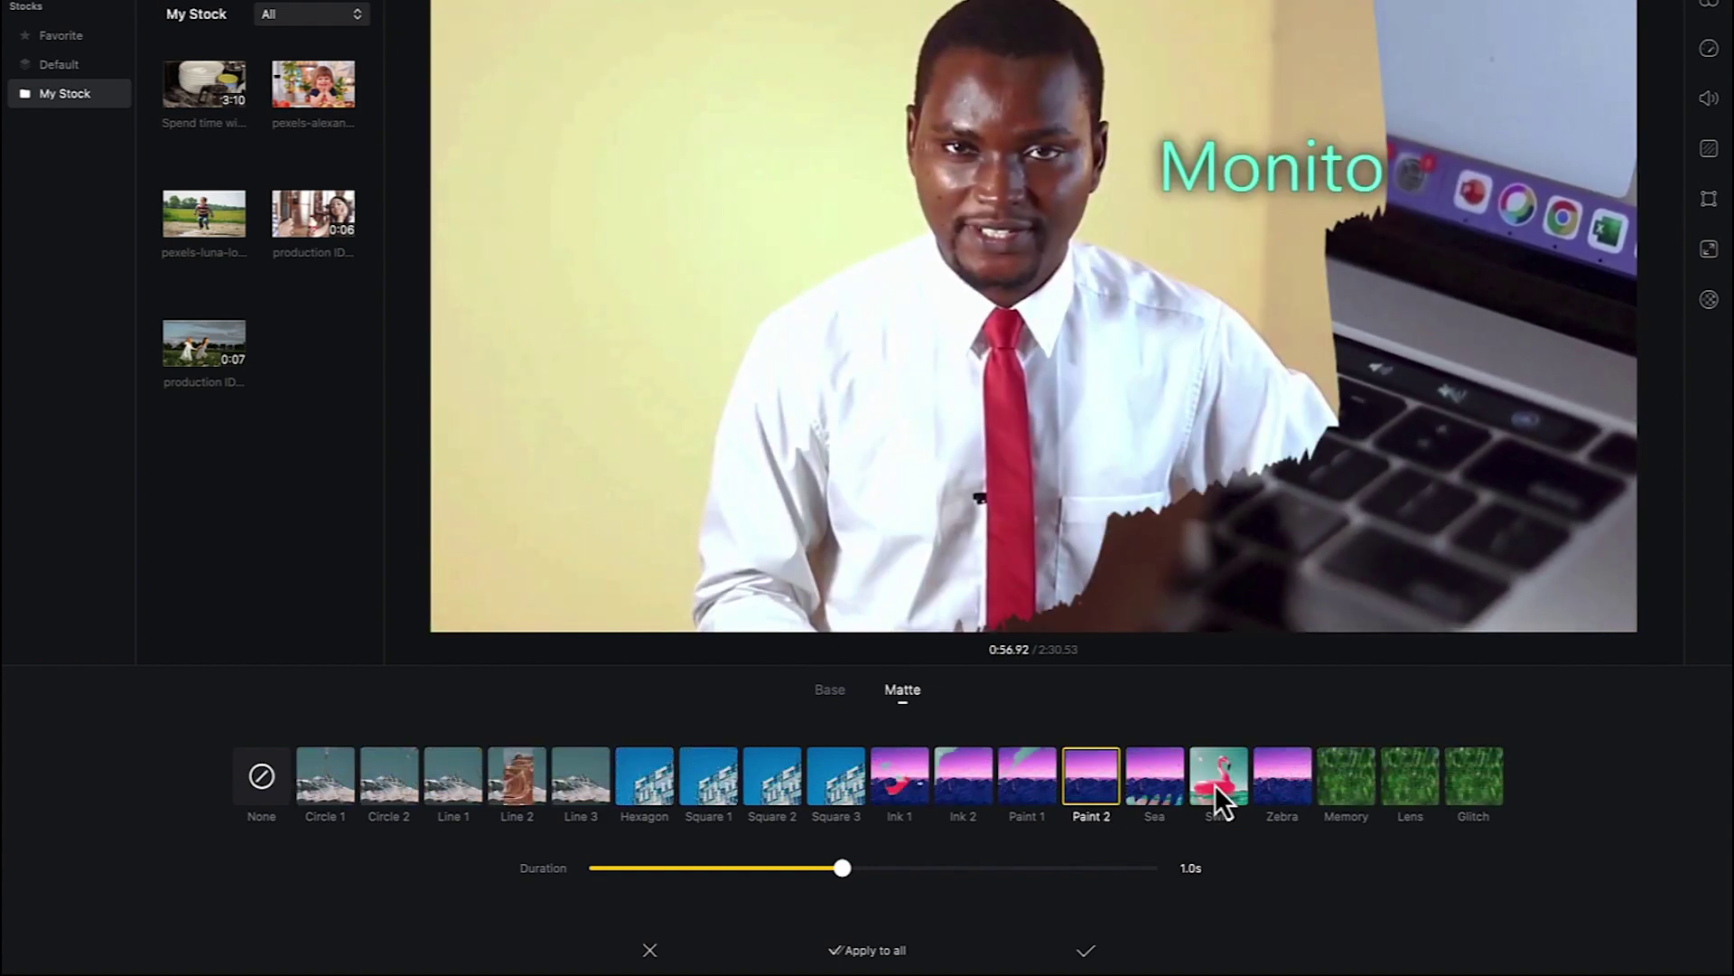
left_click(1216, 785)
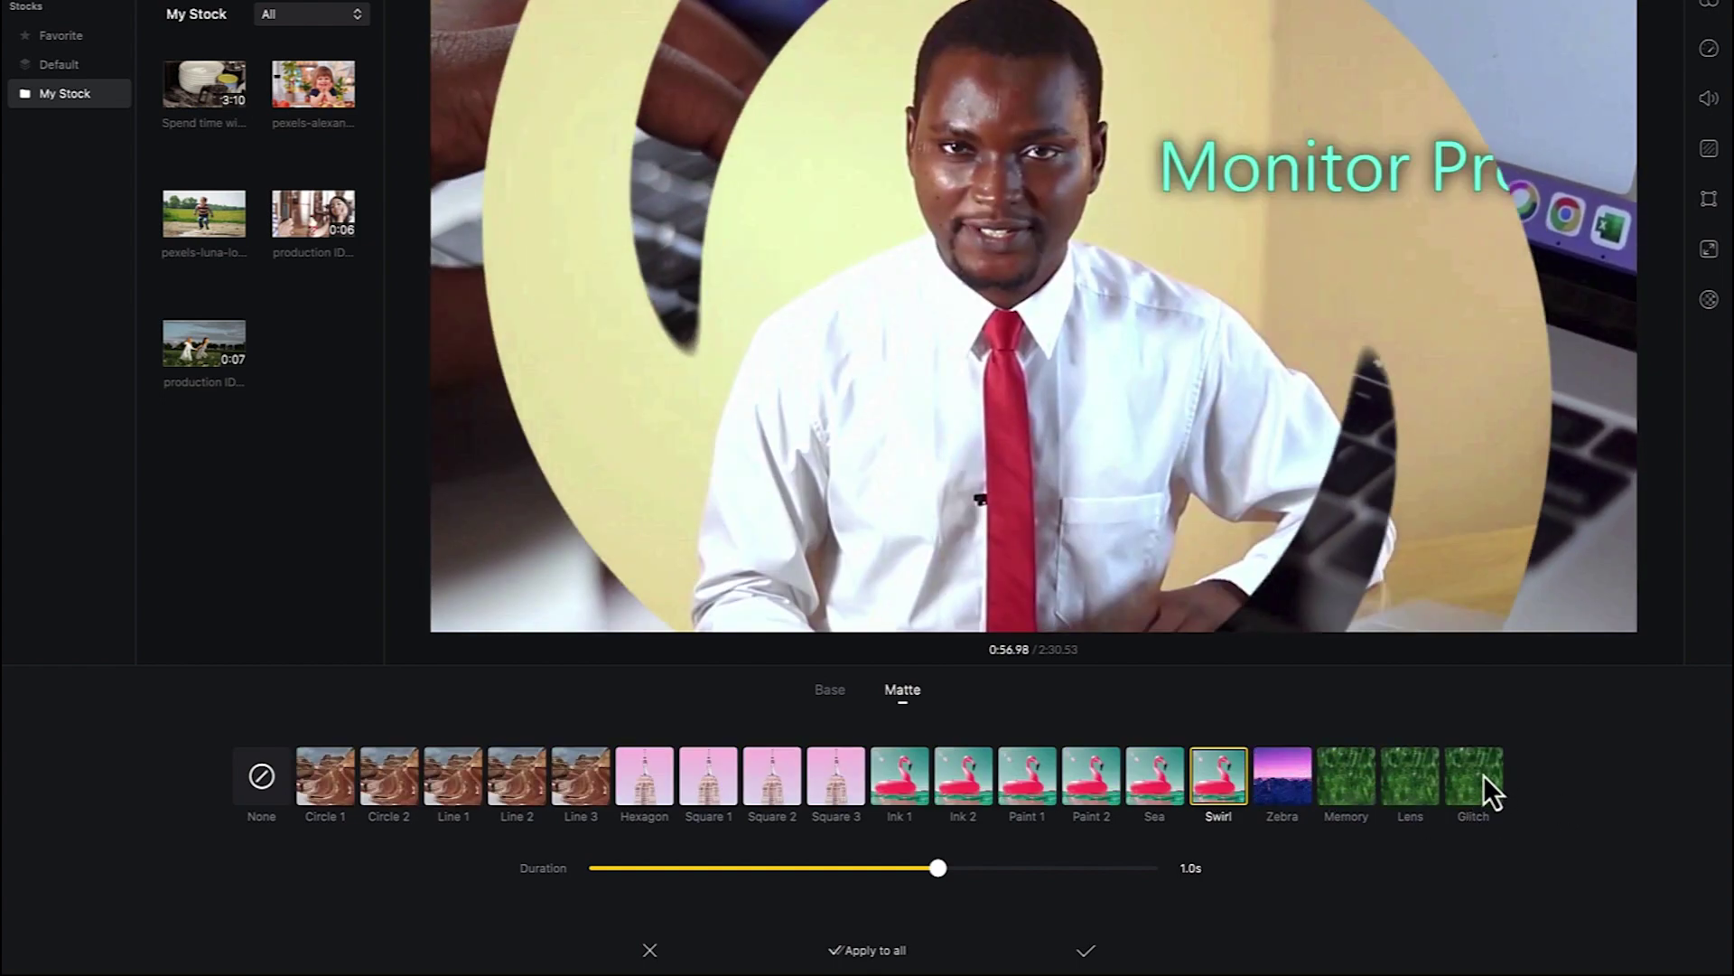
left_click(1483, 777)
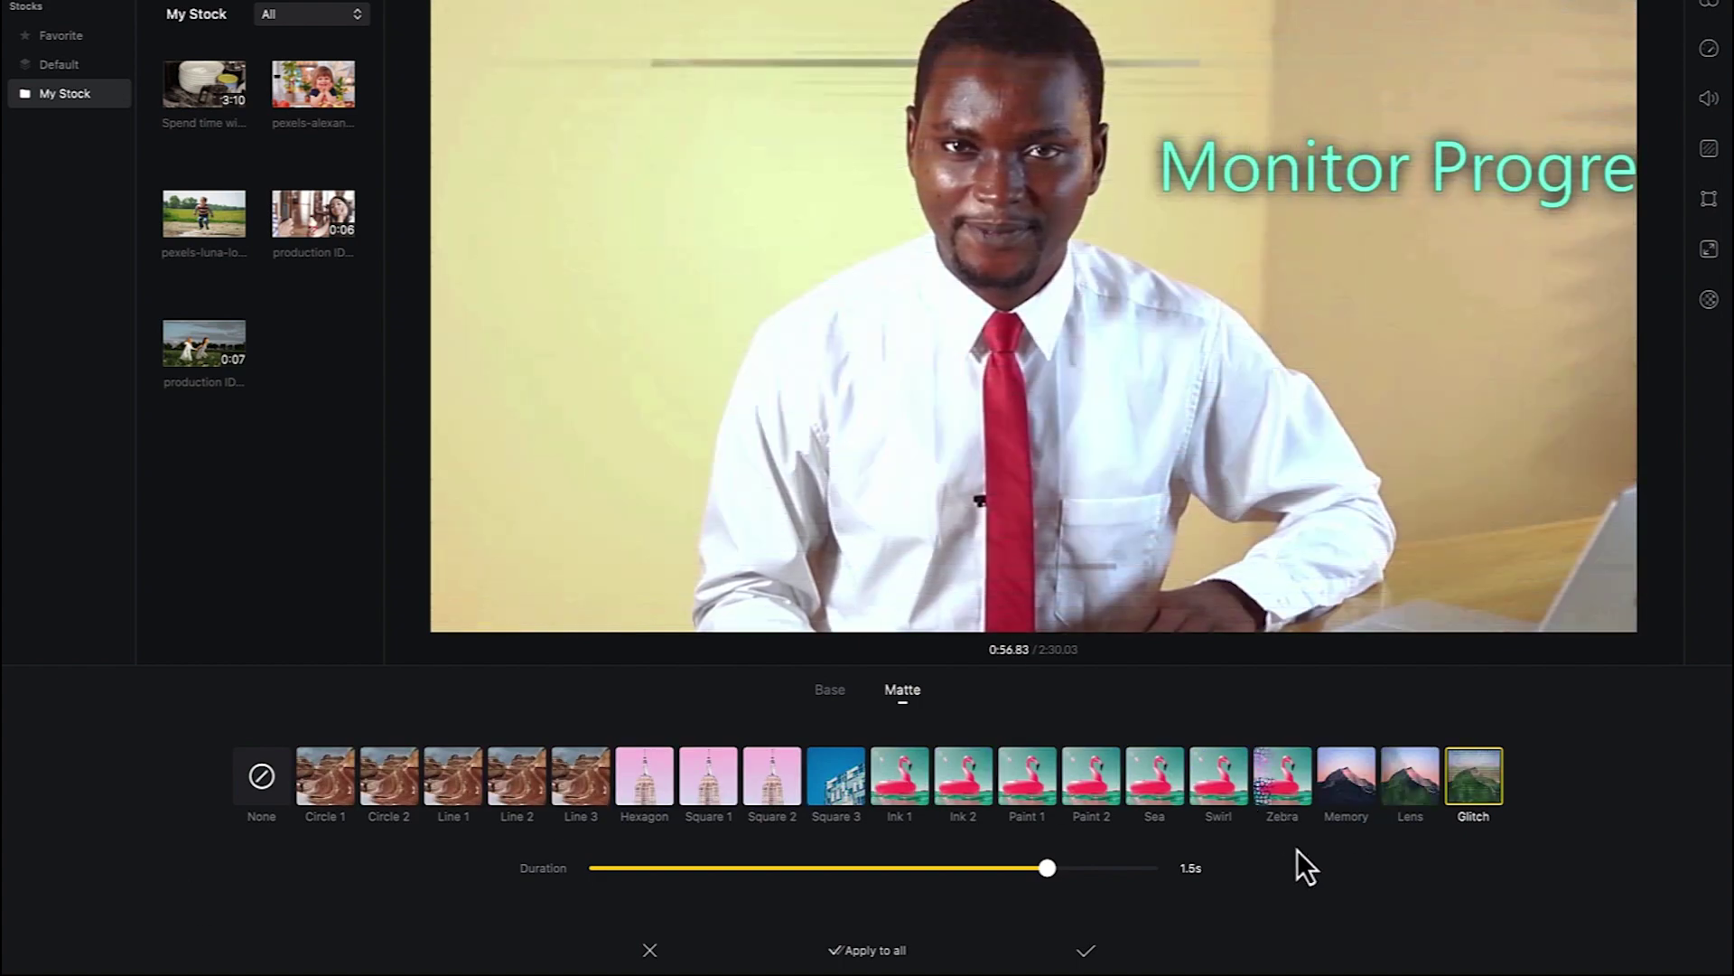
left_click_drag(905, 867, 628, 844)
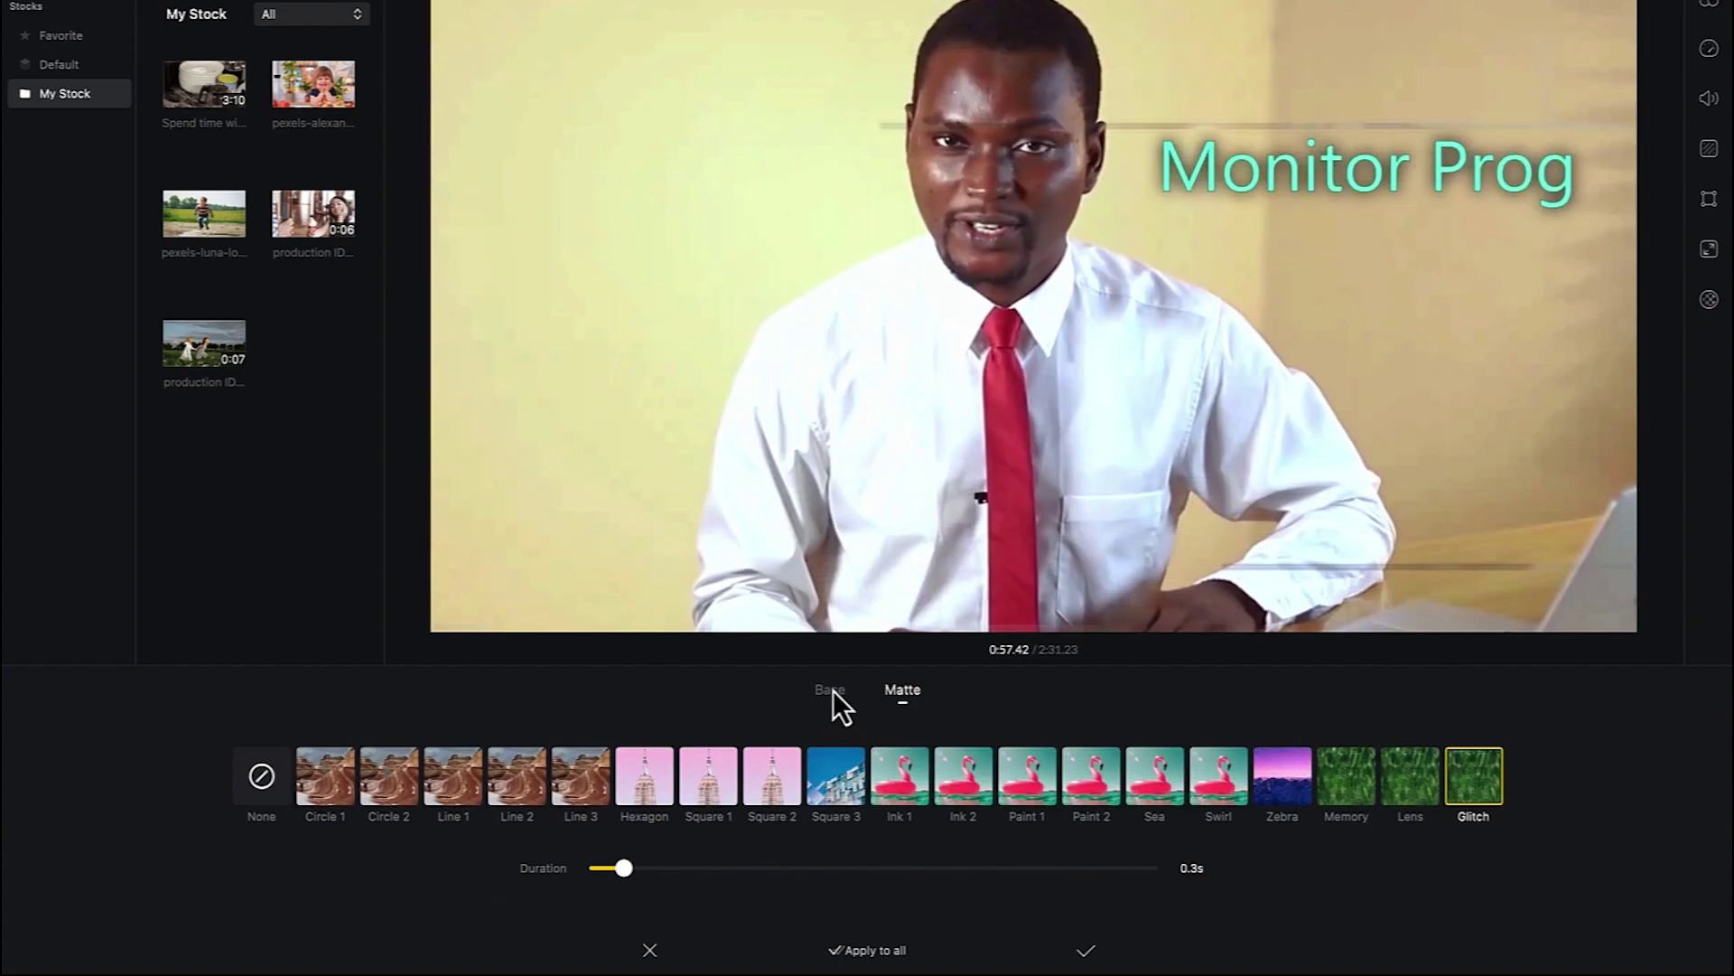
Replace the matte with Base Dissolve 1, shorten it to 0.3 seconds, and confirm.
left_click(830, 690)
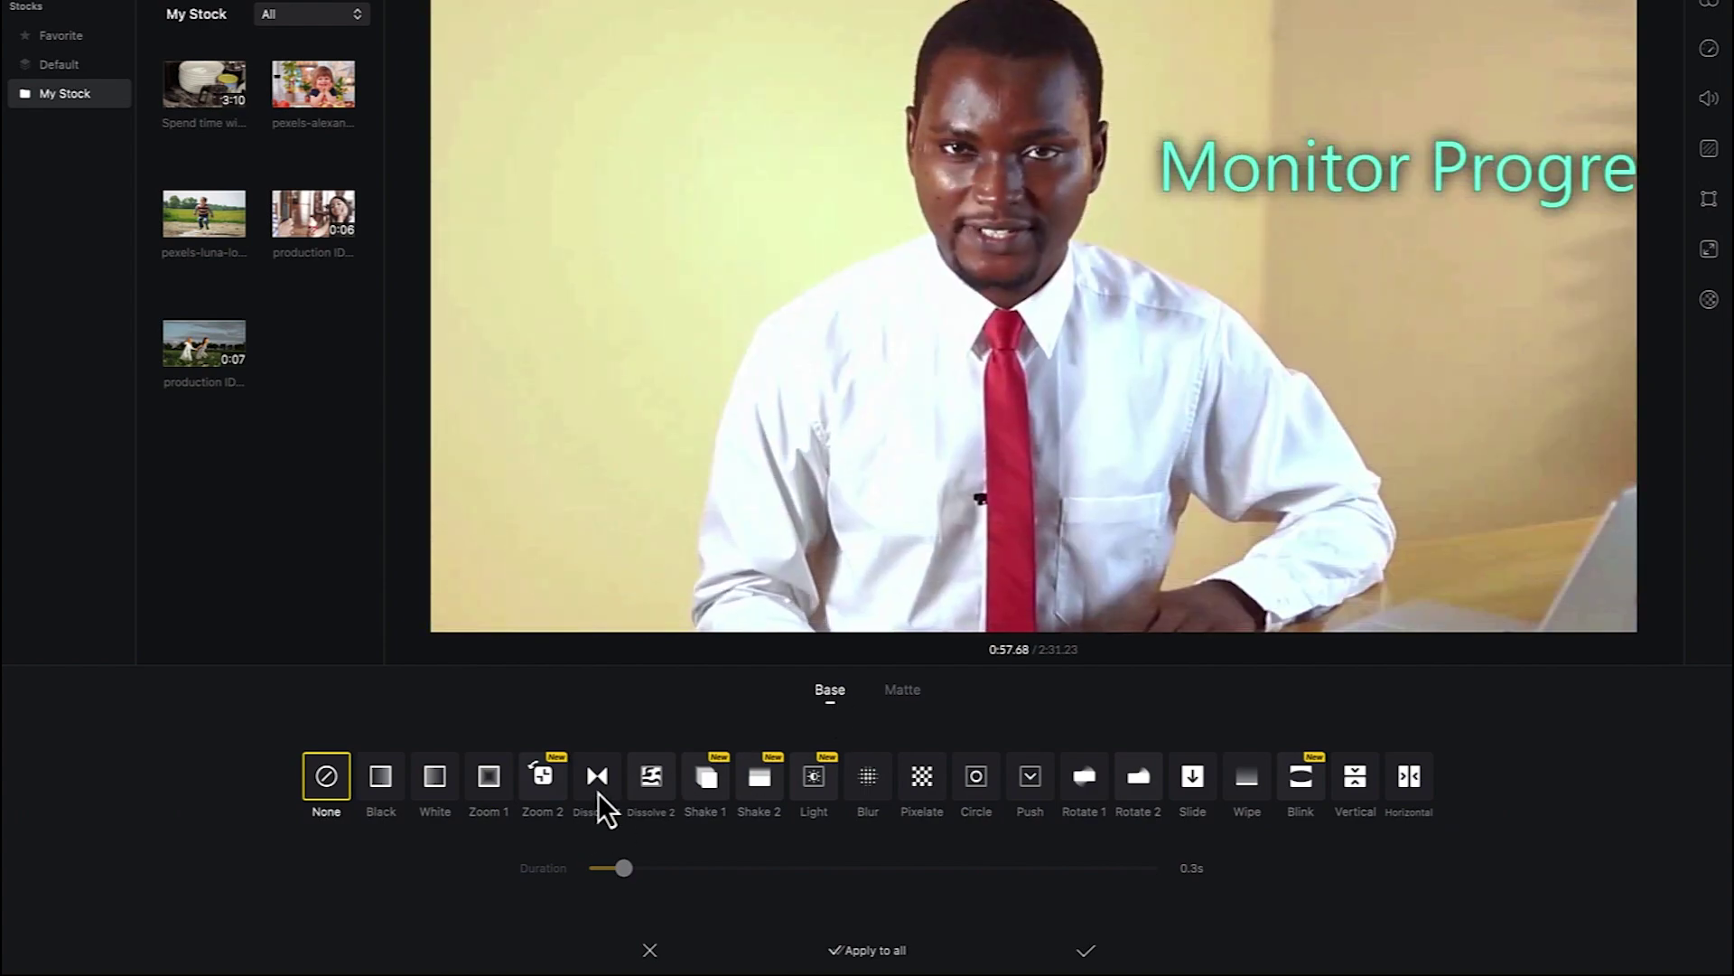
left_click(597, 792)
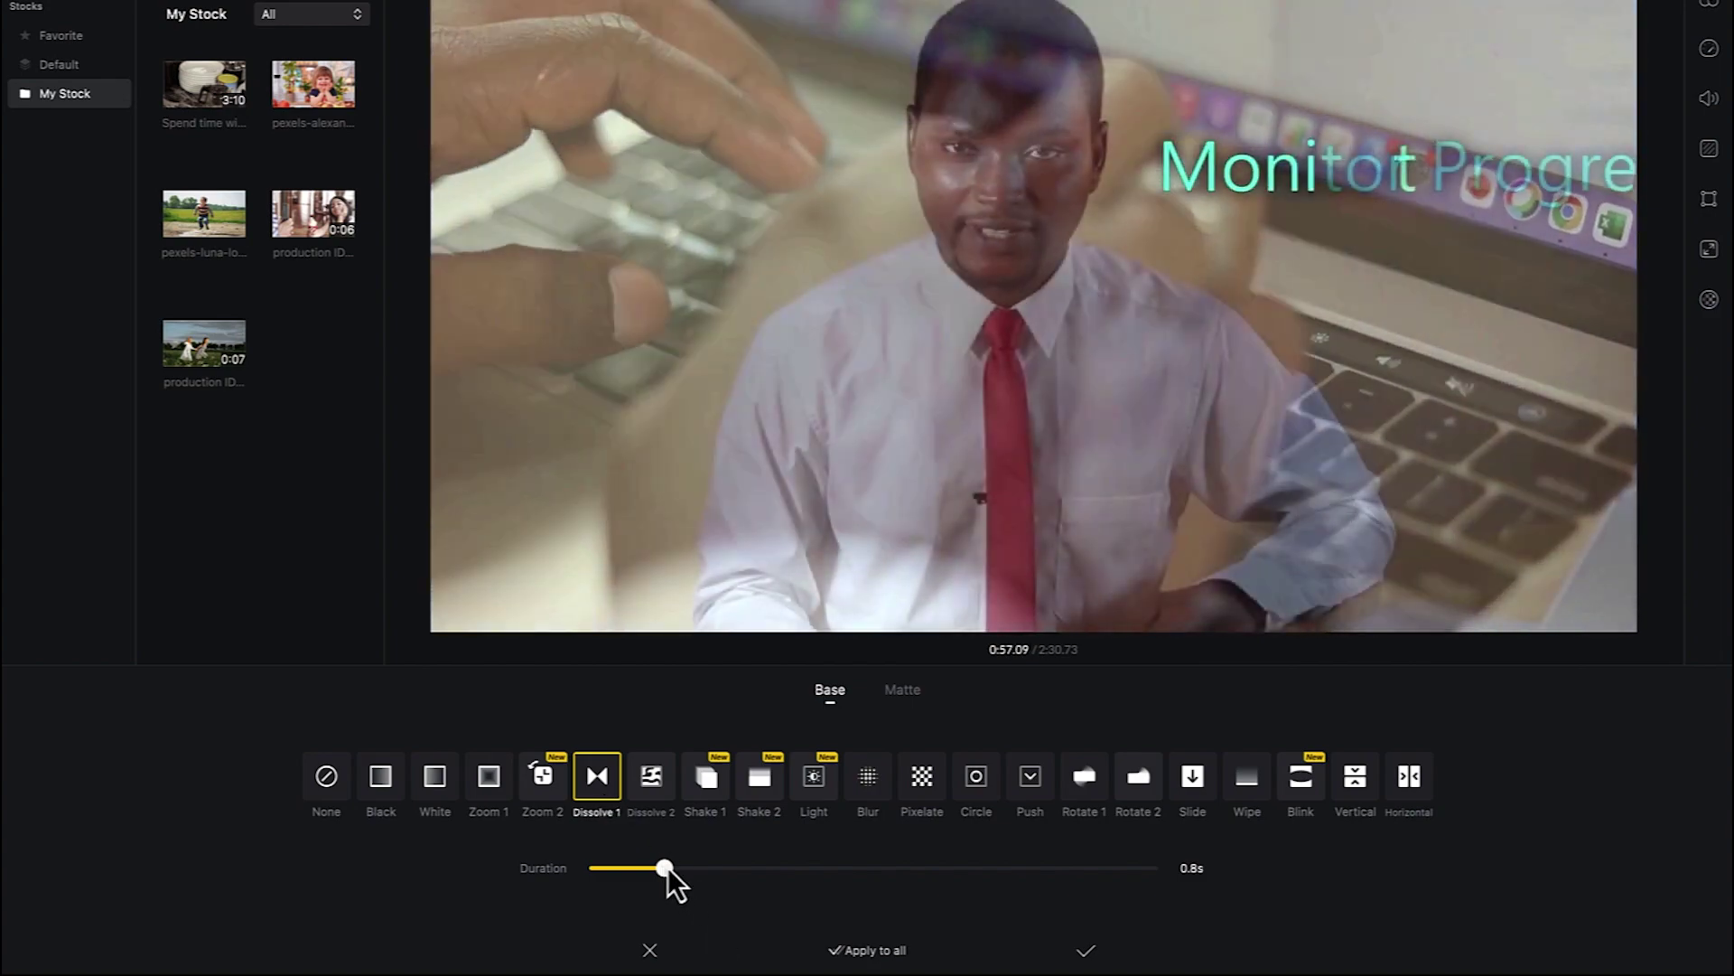
left_click_drag(668, 866, 612, 865)
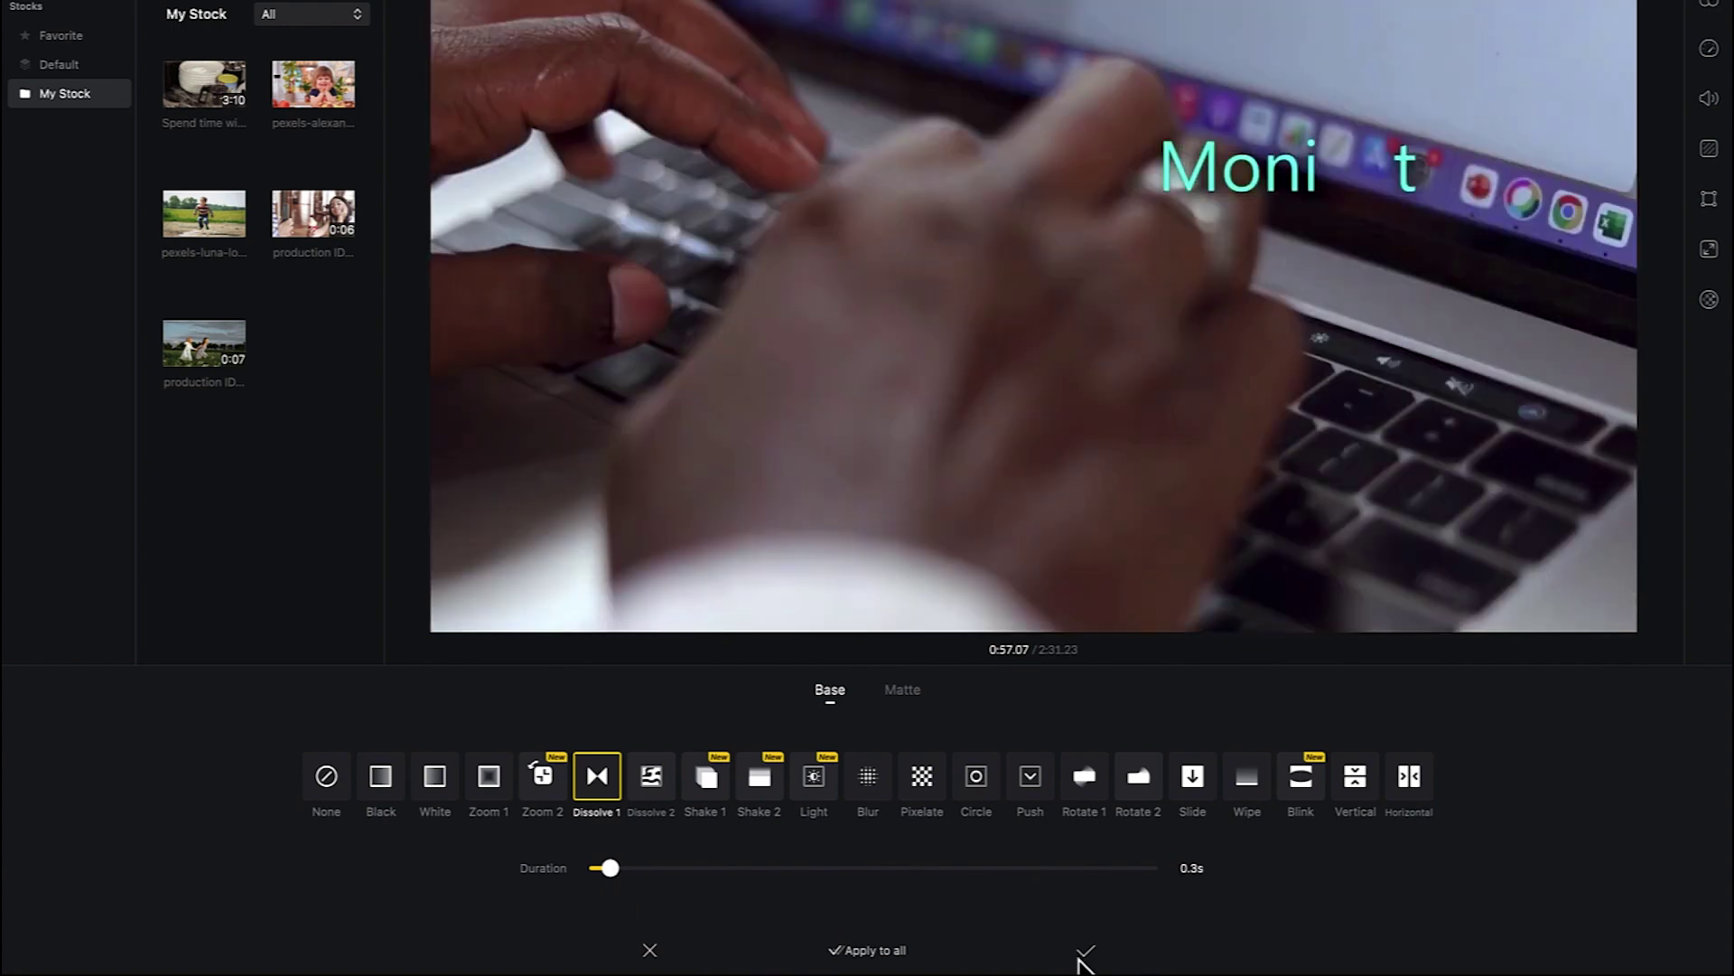
left_click(1085, 953)
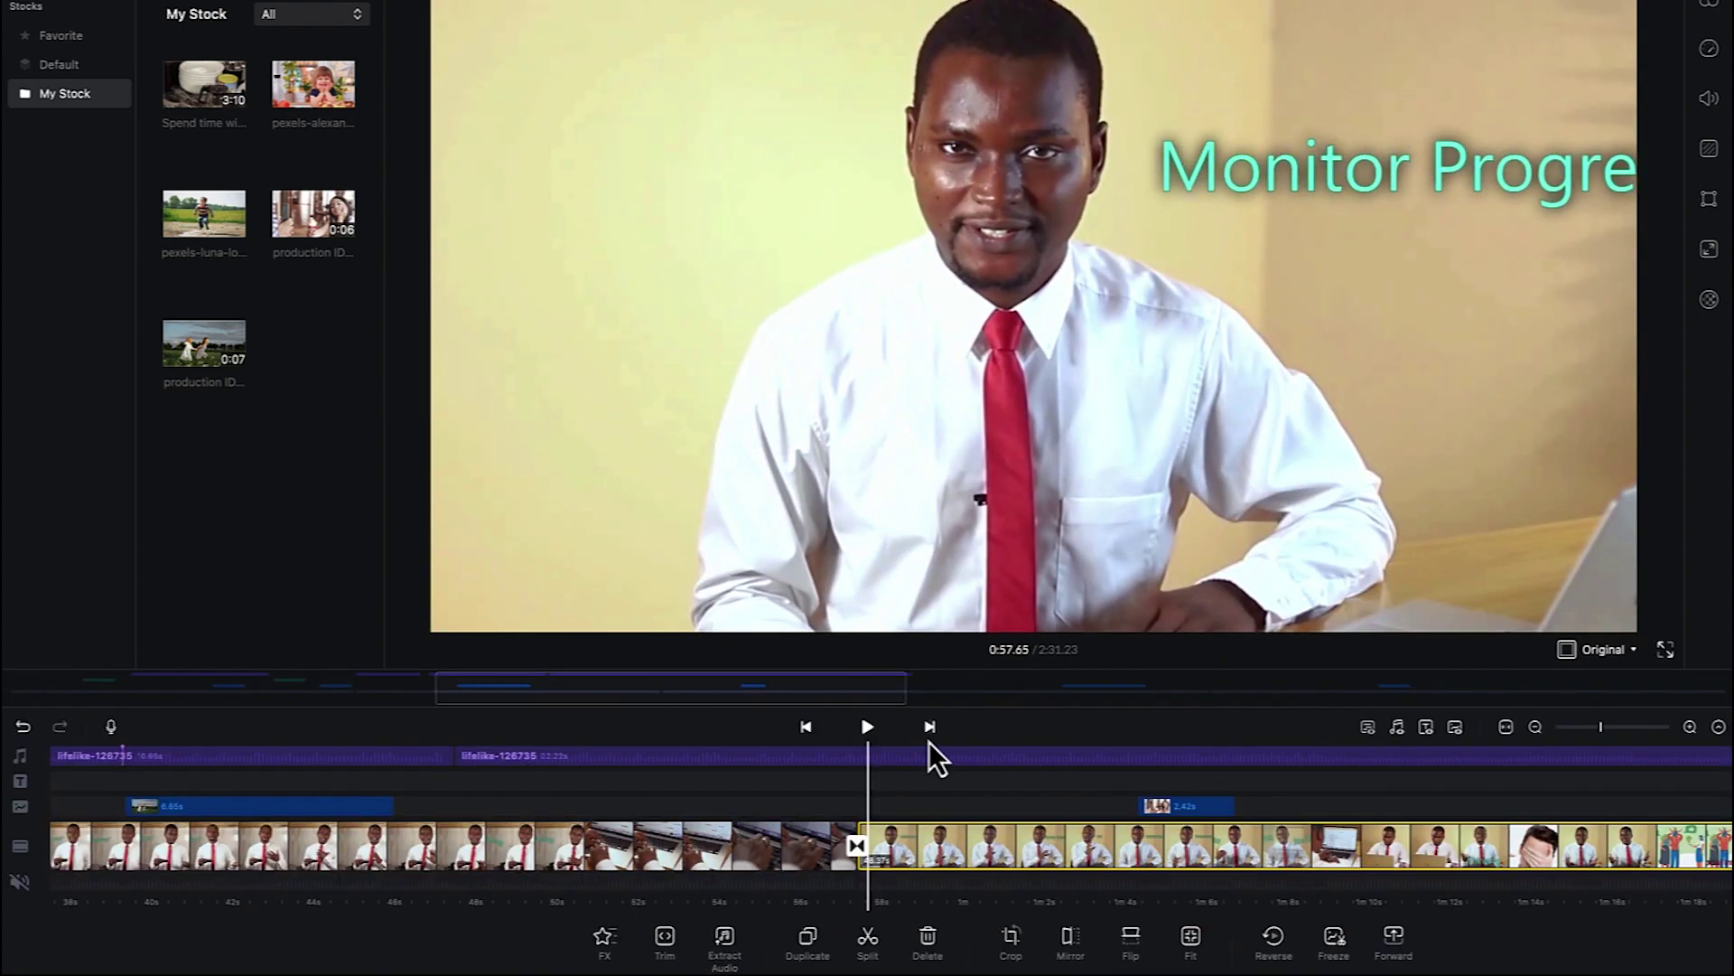
left_click_drag(930, 858, 994, 870)
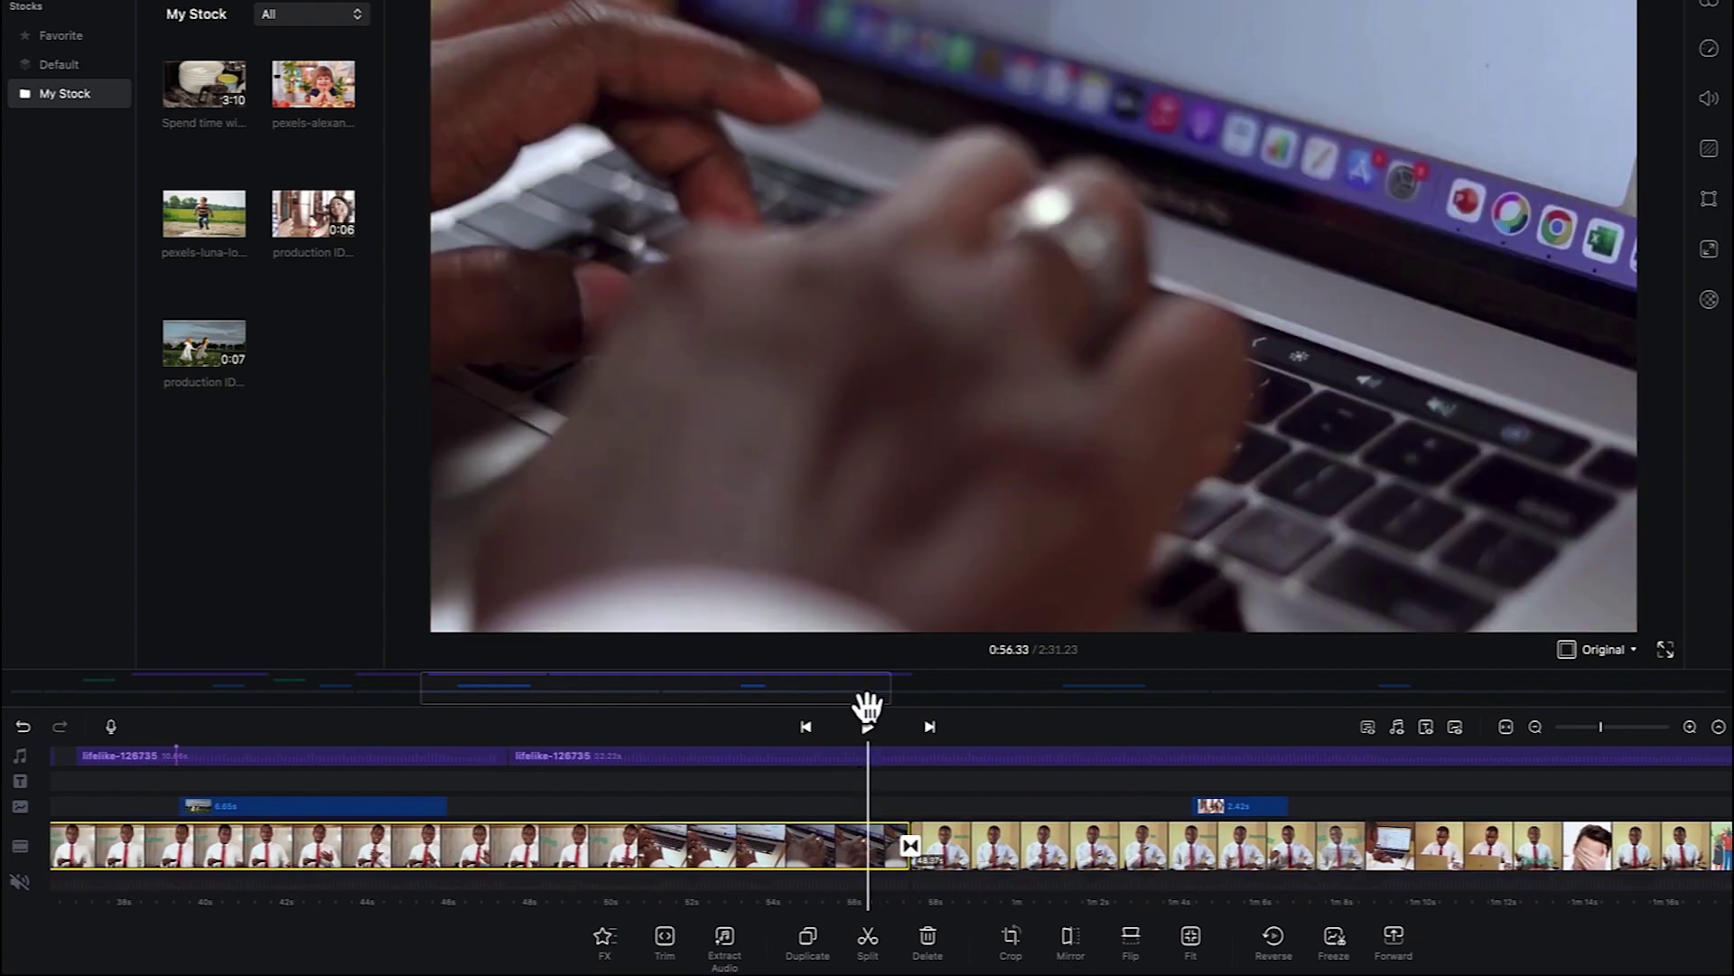
left_click(869, 729)
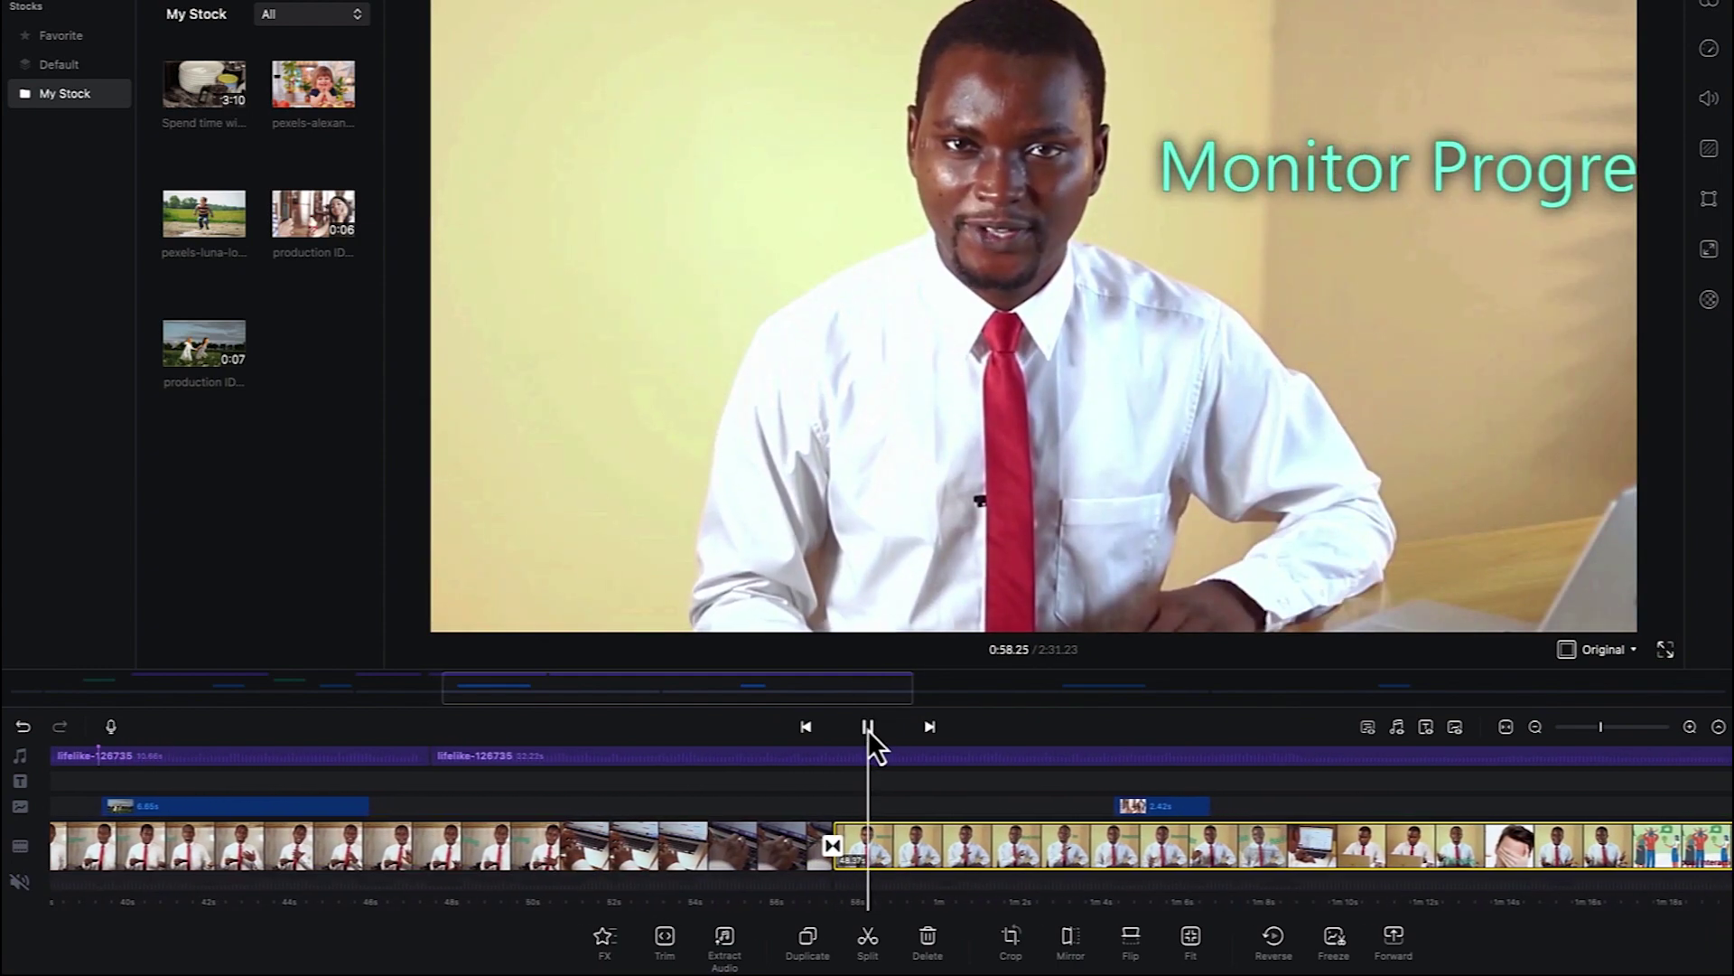
left_click(867, 728)
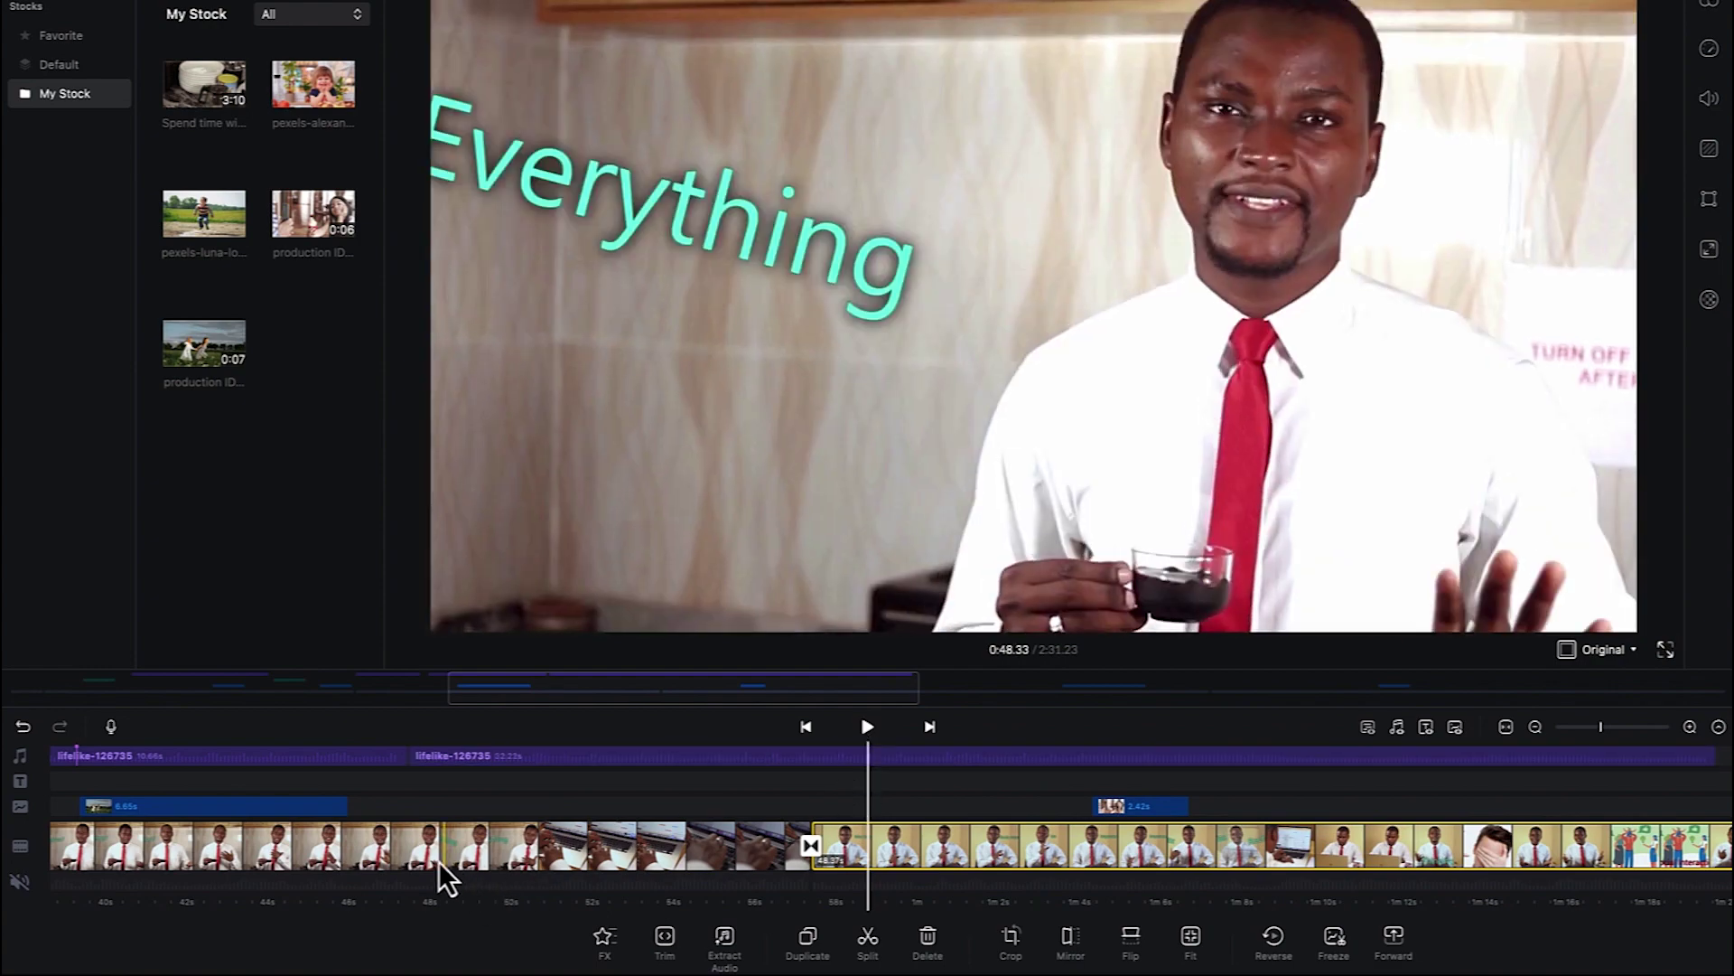
left_click_drag(405, 865, 1286, 804)
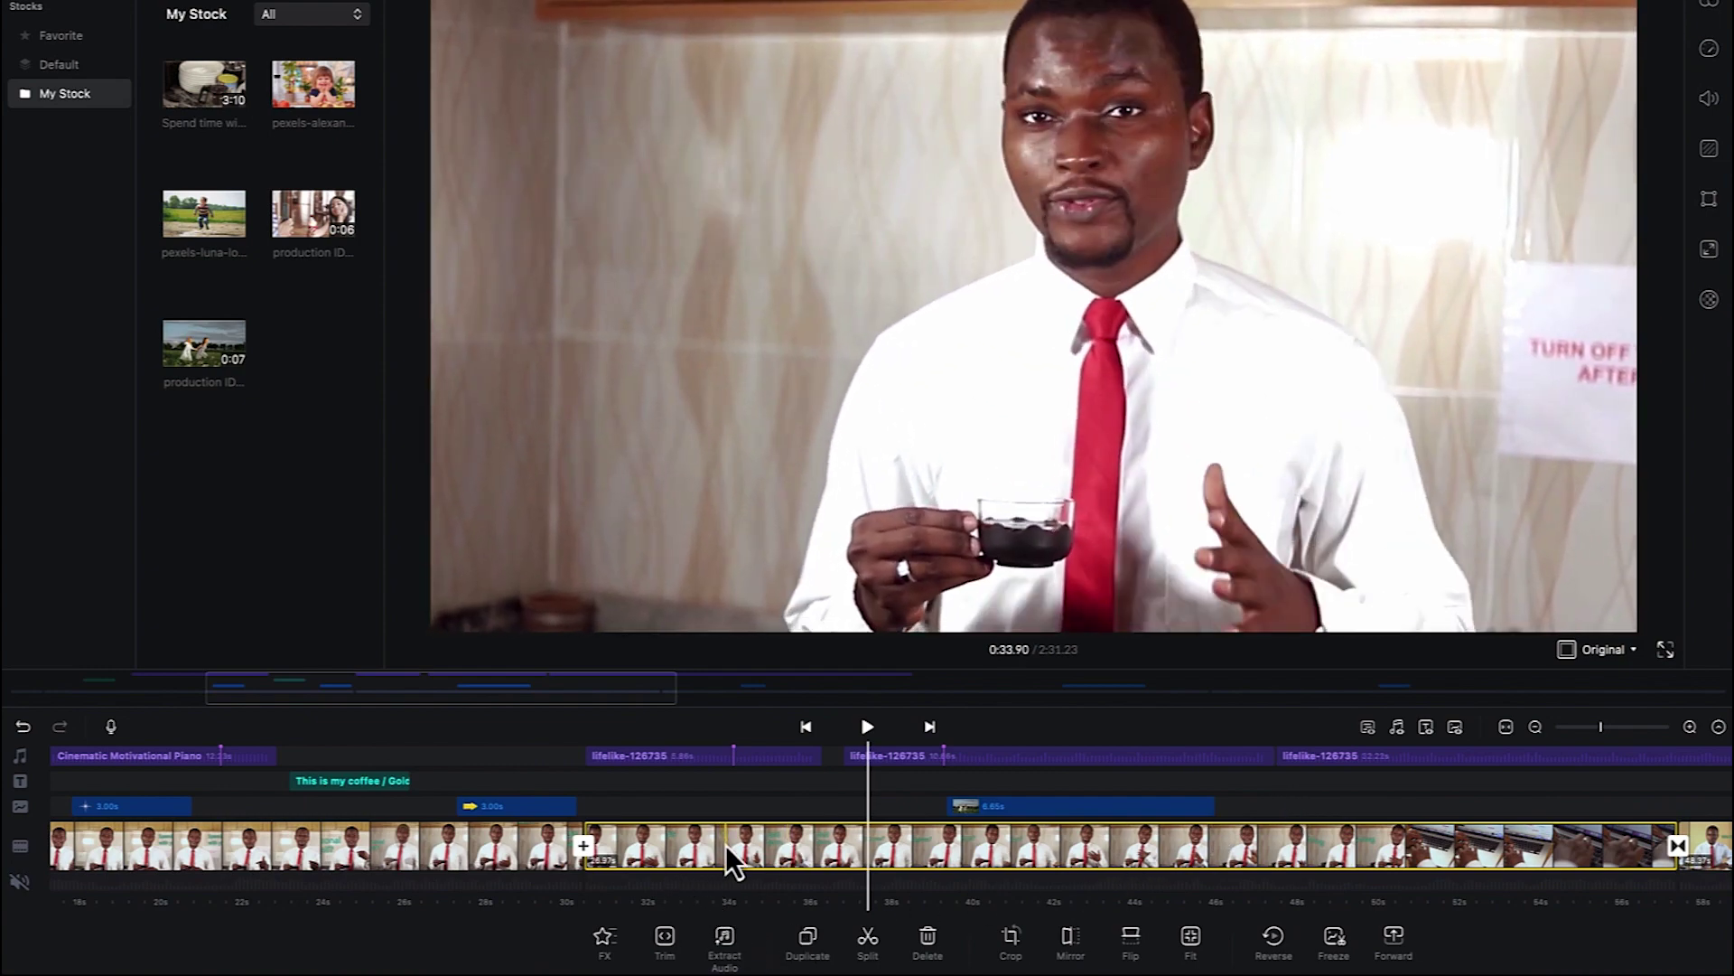
left_click(856, 763)
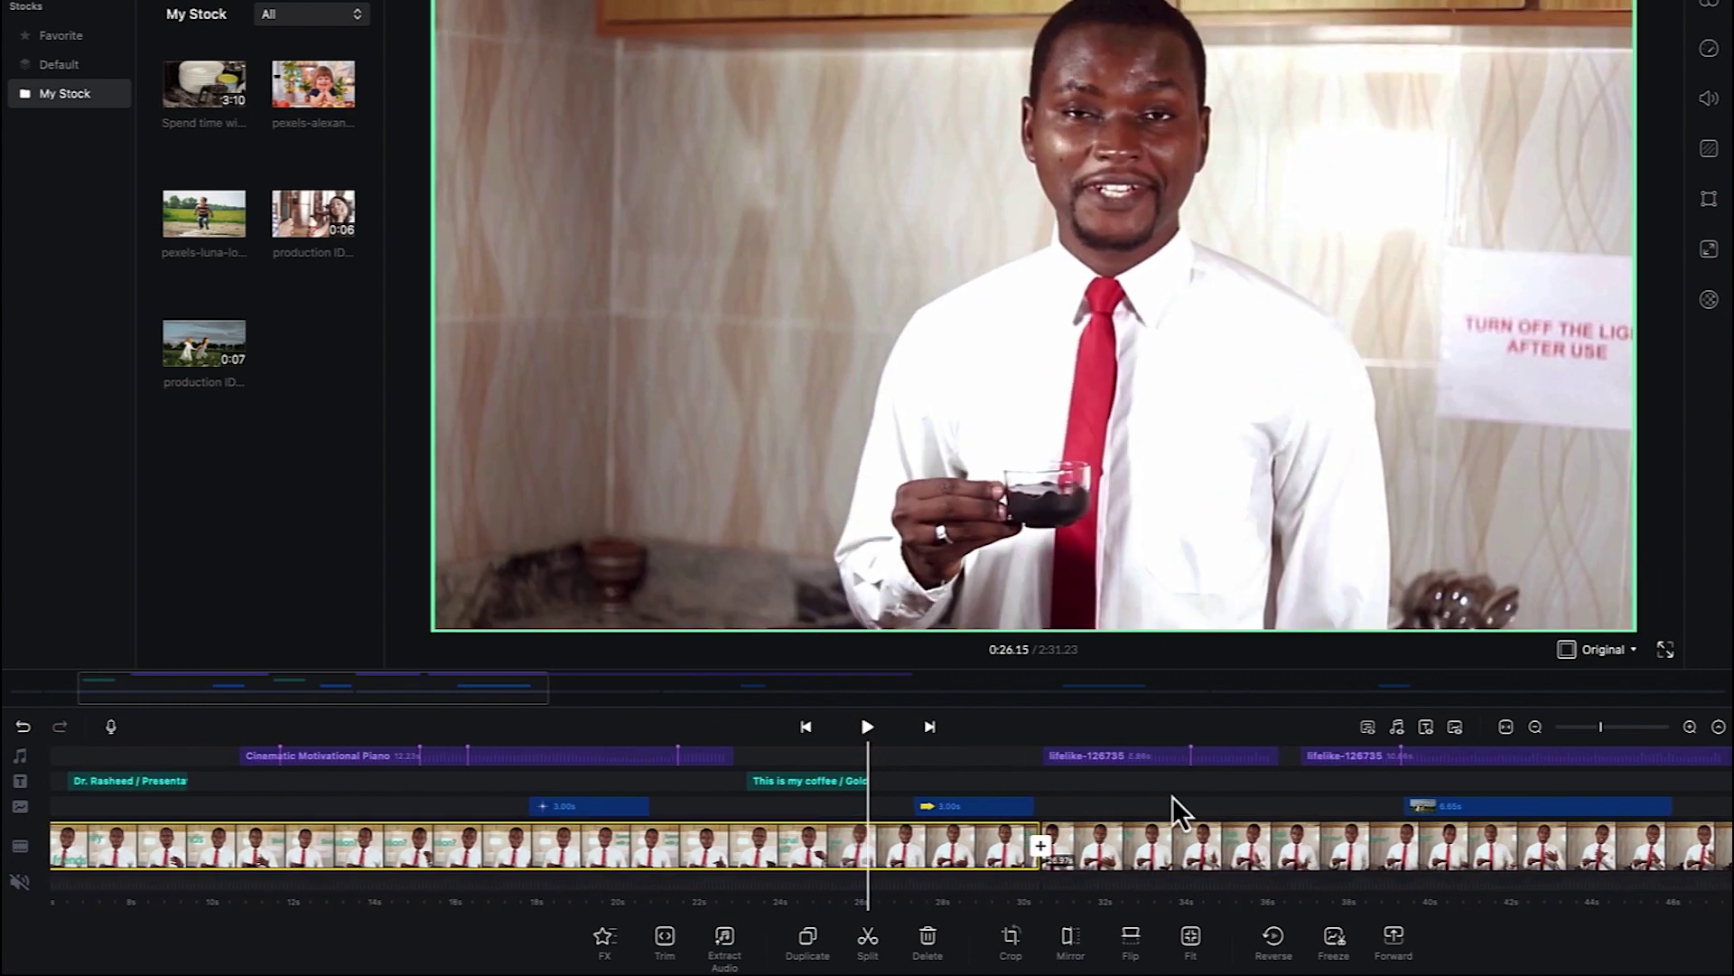
scroll(1172, 797, "left", 5)
left_click(805, 860)
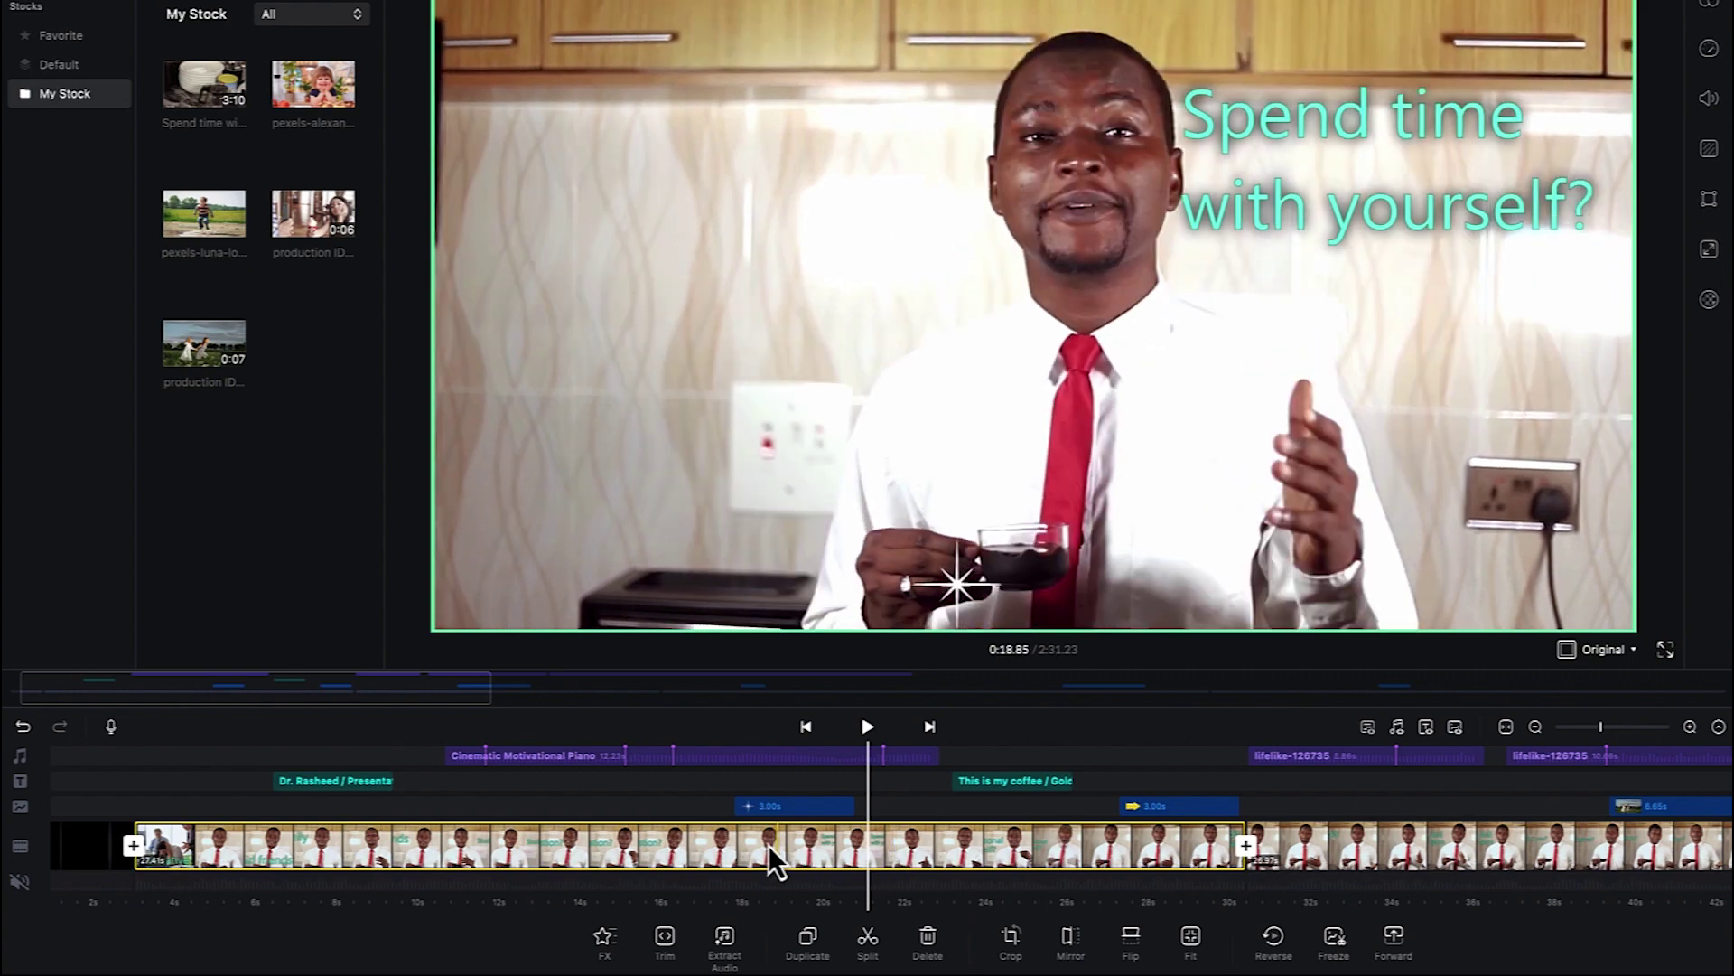
Split the presenter clip at the playhead and enlarge the speaker in the new section.
left_click(857, 956)
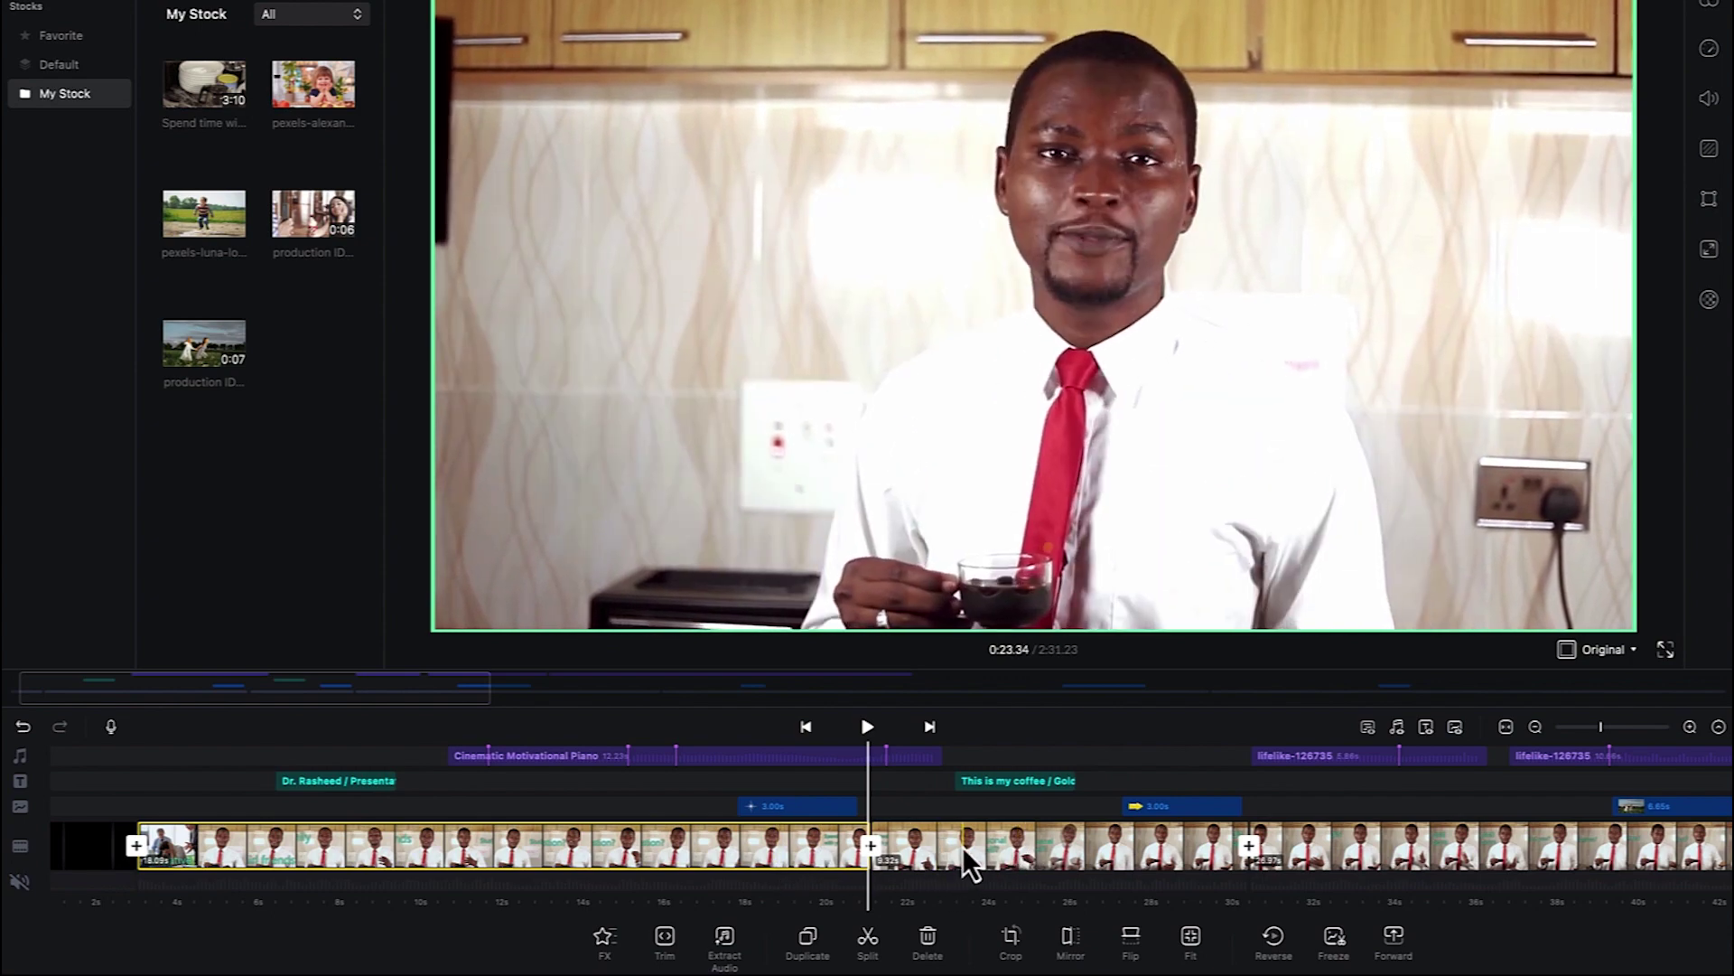
left_click(968, 843)
scroll(940, 847, "right", 2)
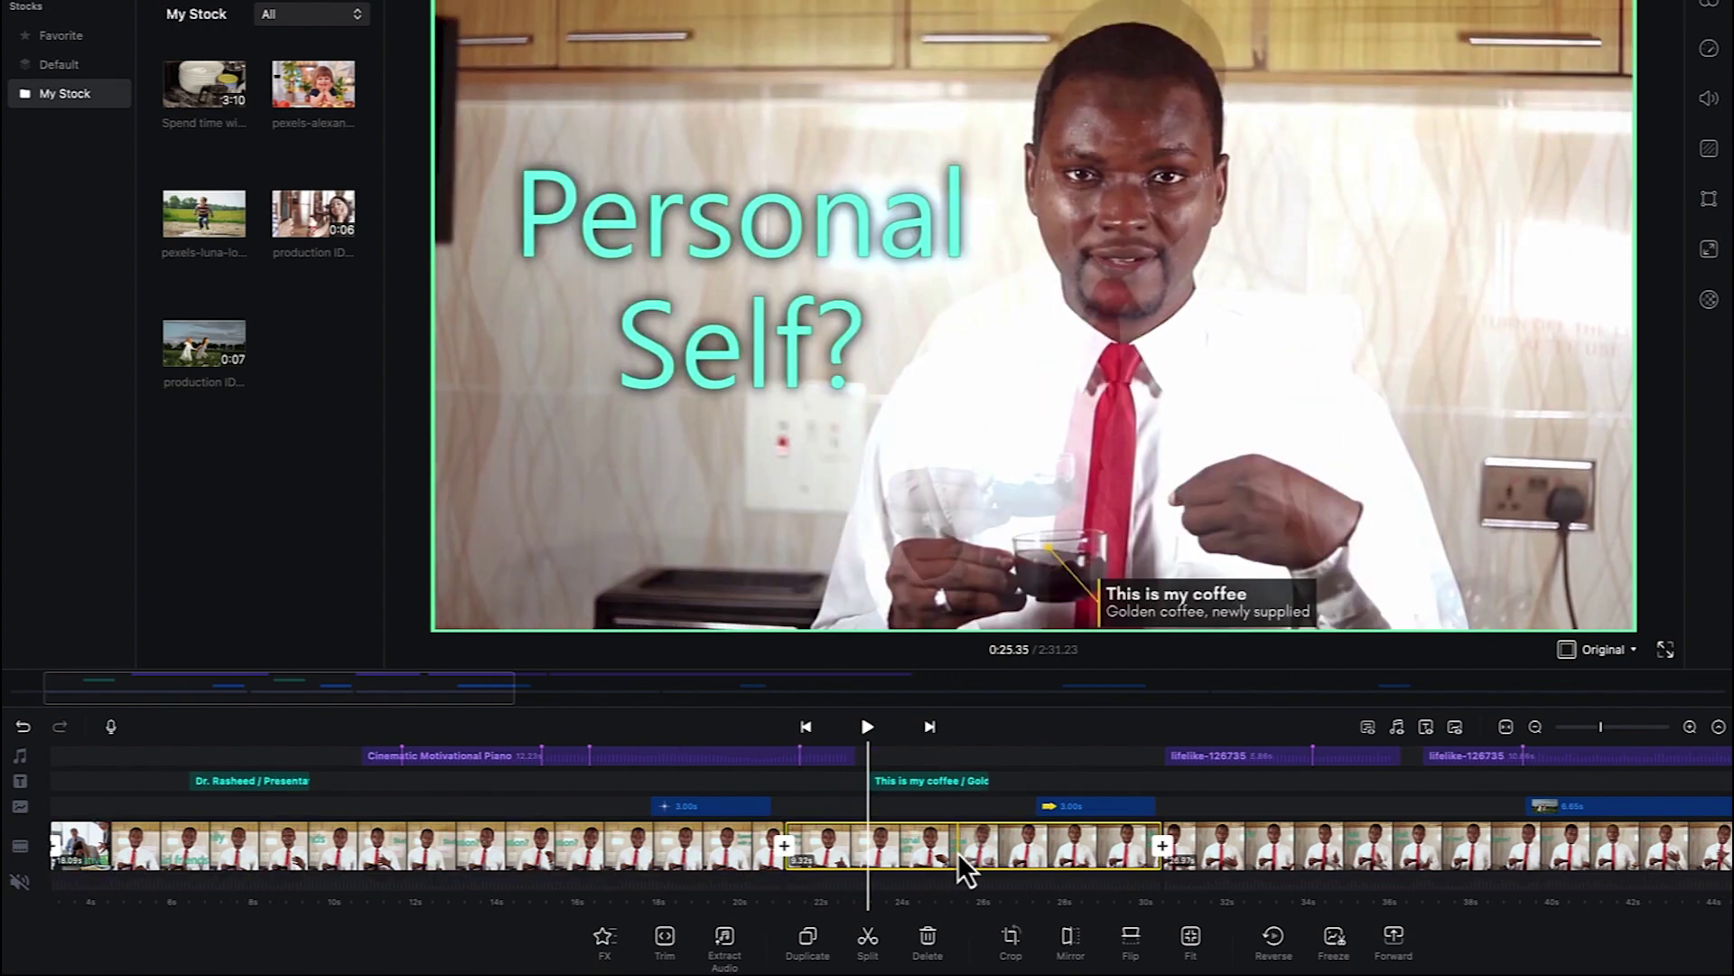
left_click(1449, 397)
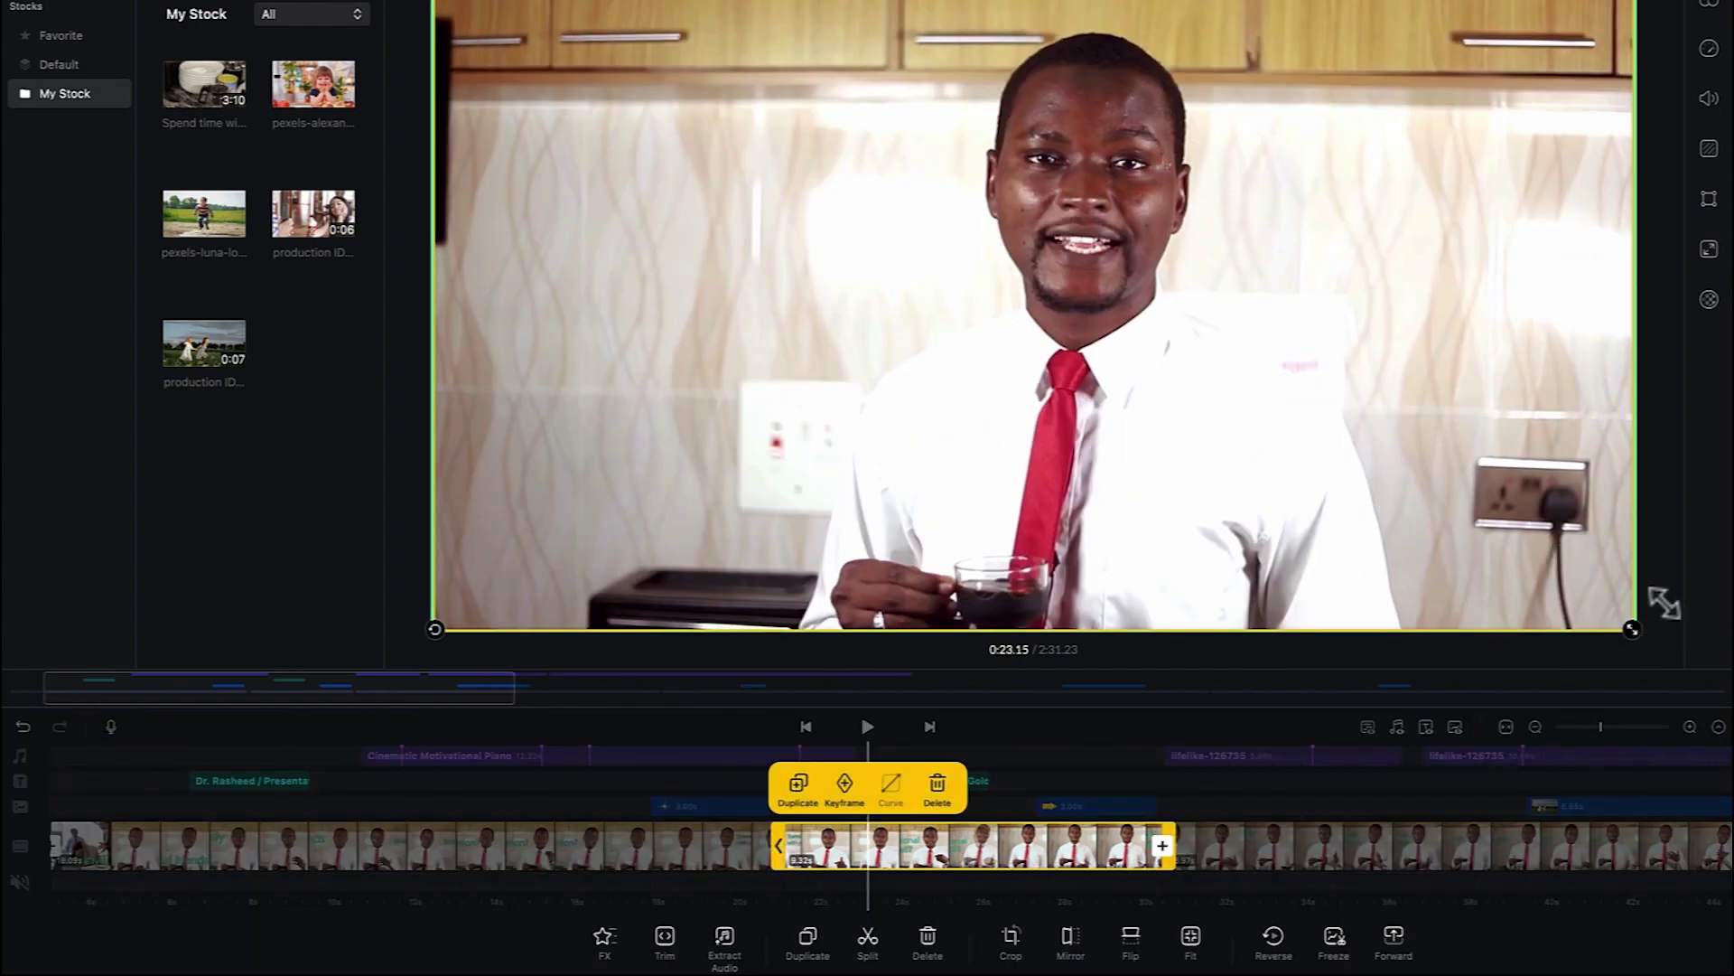
left_click_drag(1632, 630, 1723, 768)
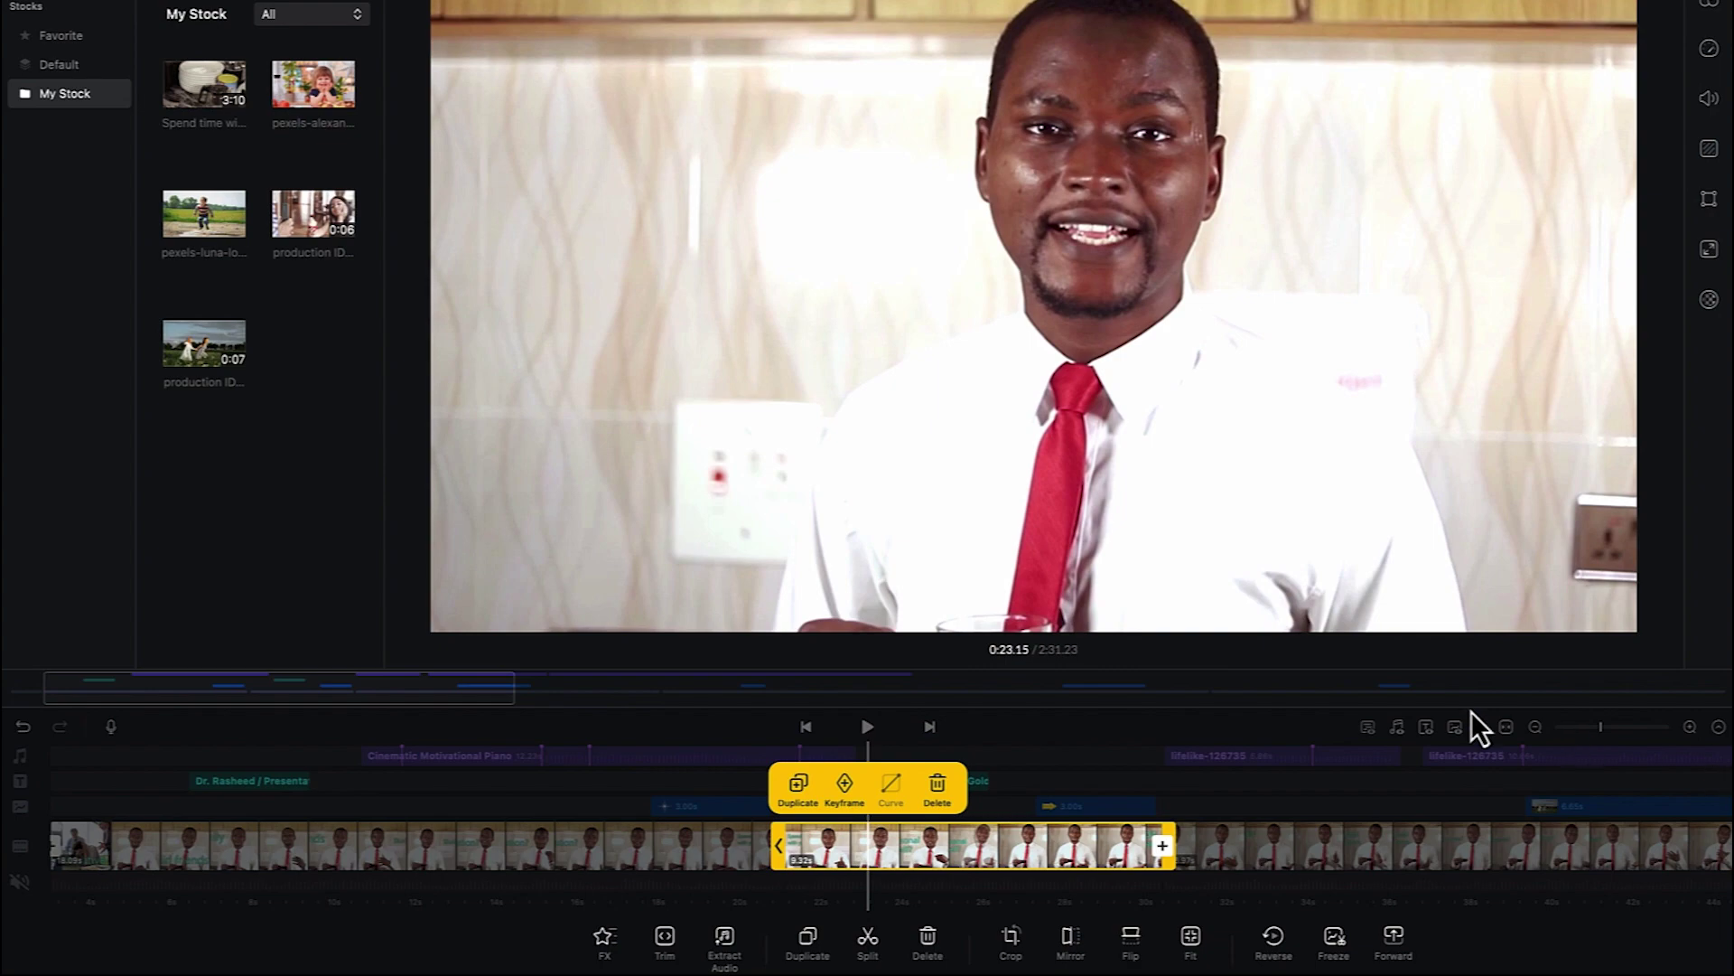
Reposition the enlarged picture across the section's frames, then deselect the clip.
scroll(952, 847, "left", 5)
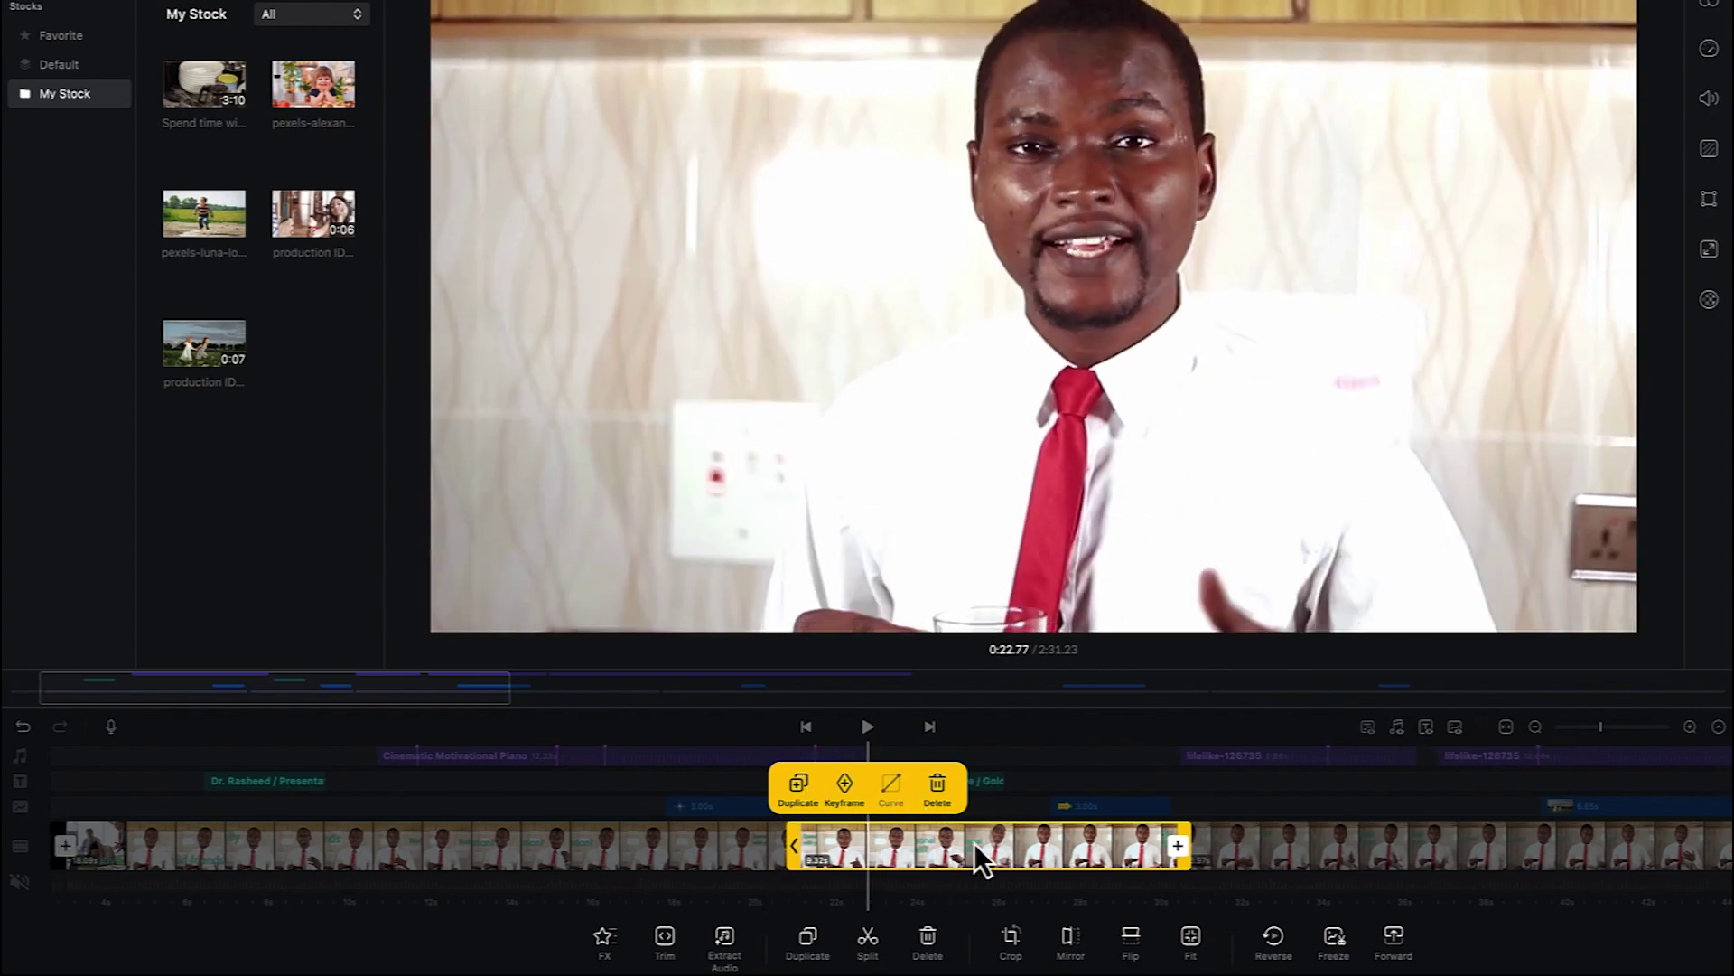
left_click_drag(1080, 820, 974, 853)
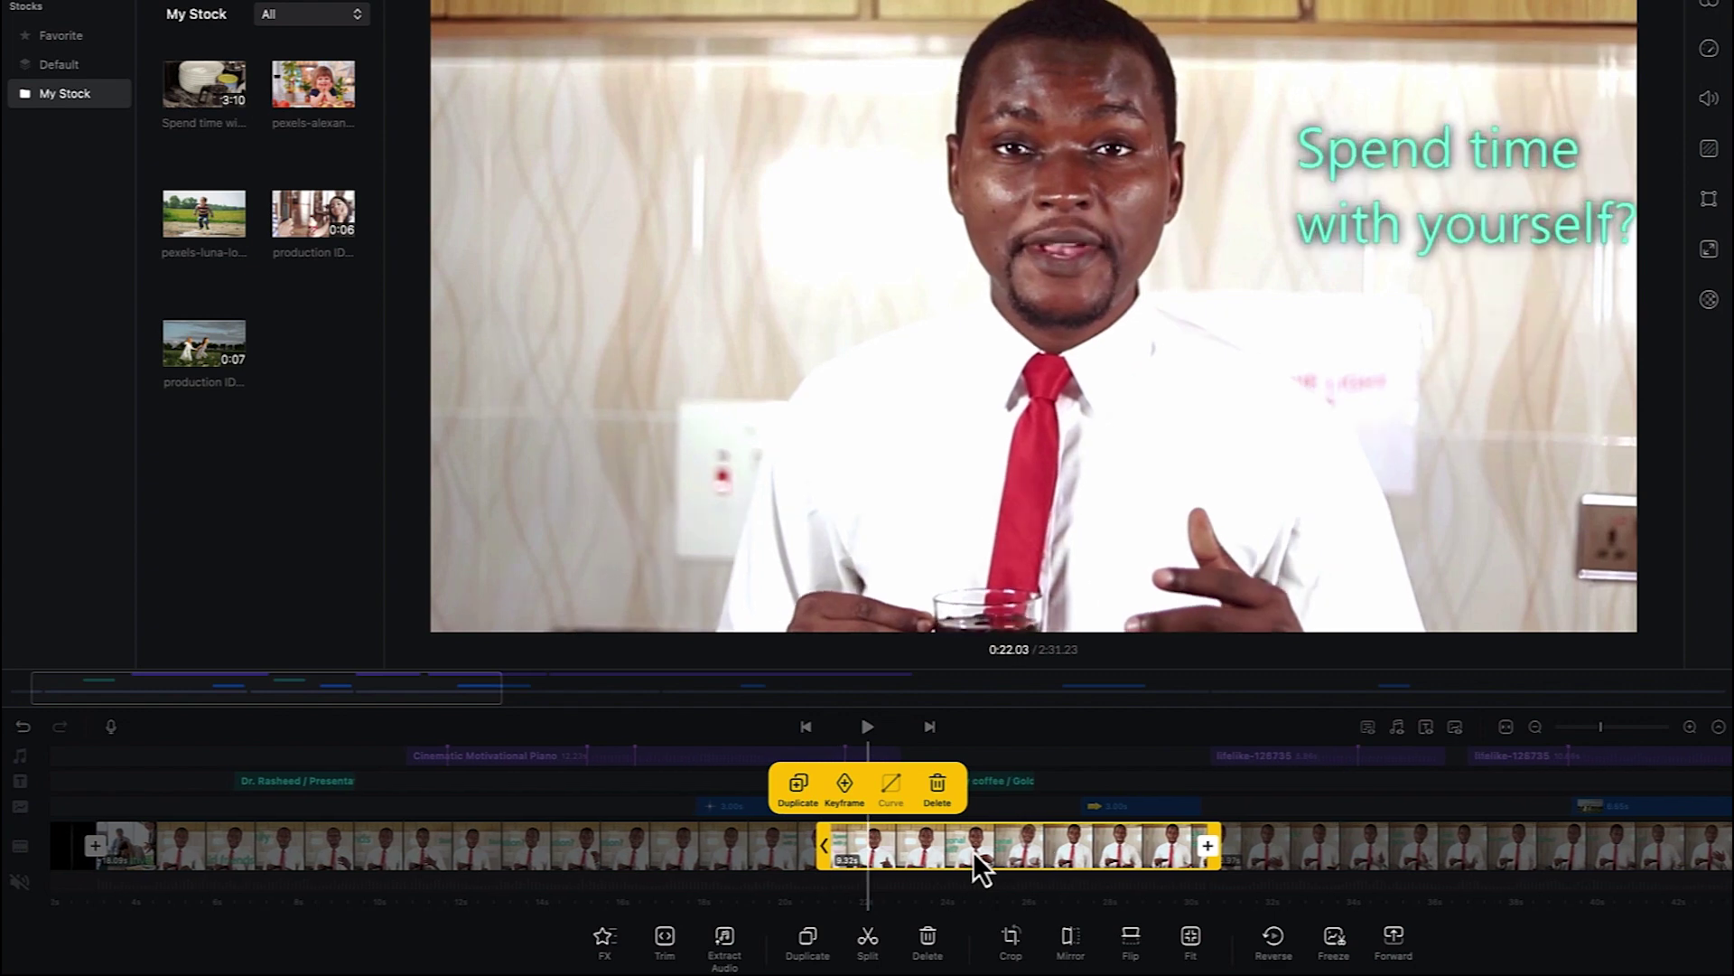
left_click_drag(1204, 279, 1166, 276)
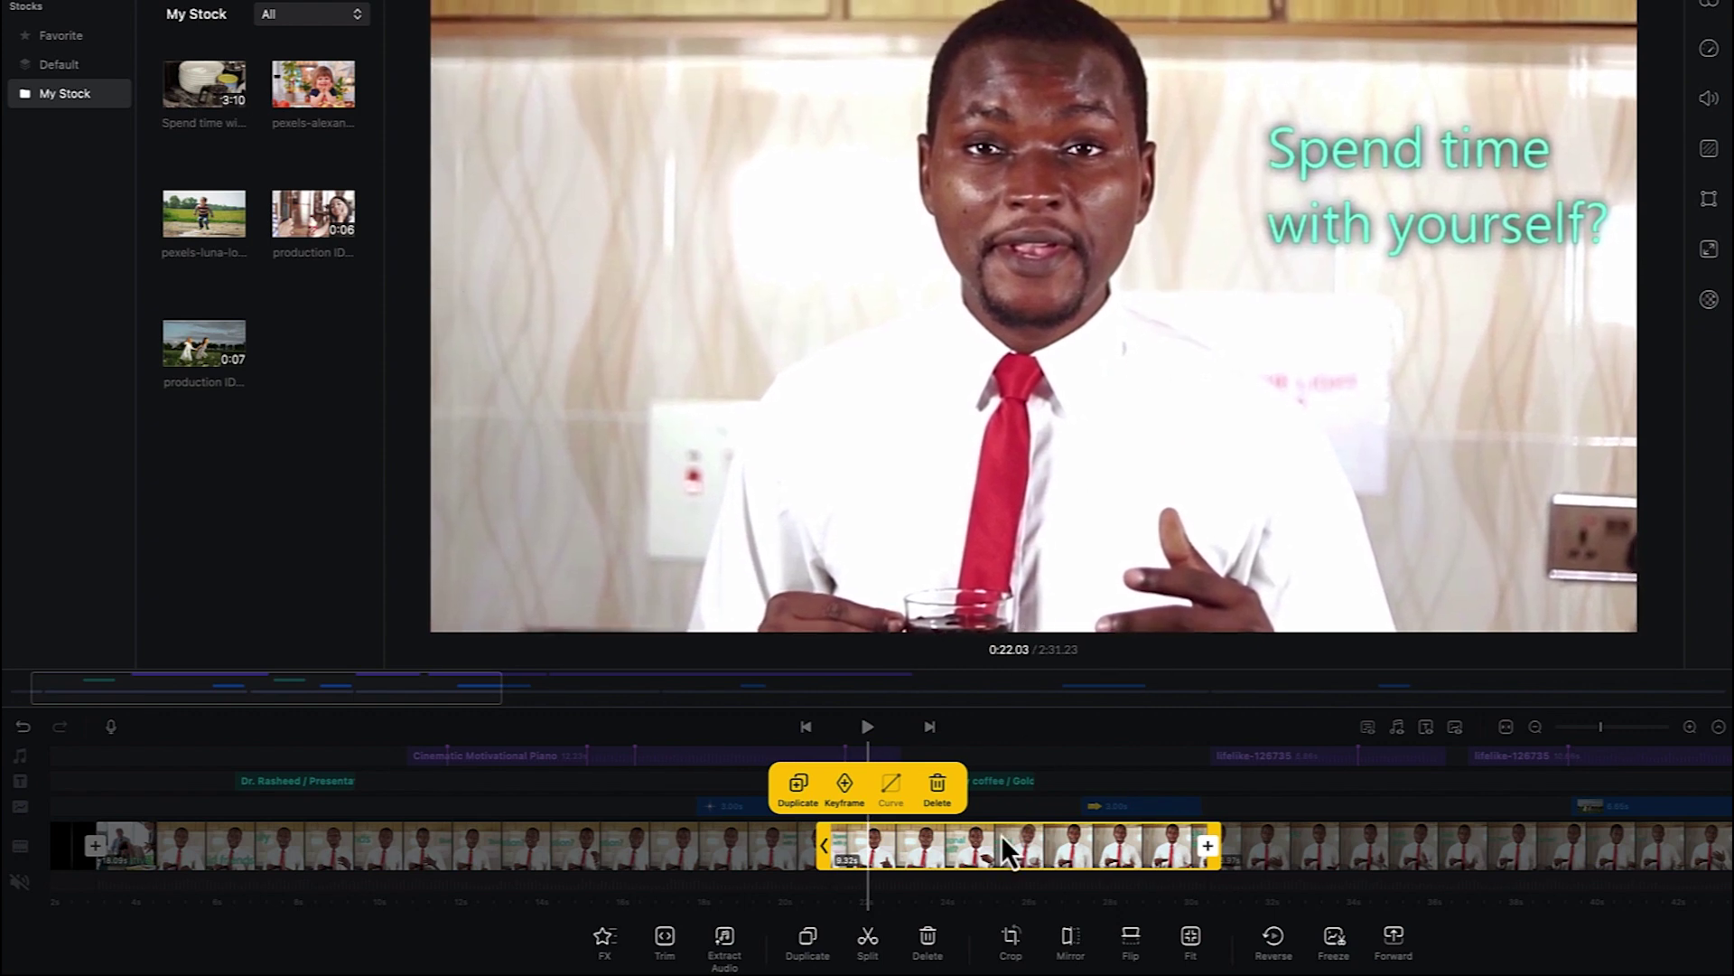
left_click_drag(956, 850, 912, 898)
left_click_drag(1068, 318, 994, 350)
left_click_drag(972, 863, 1079, 848)
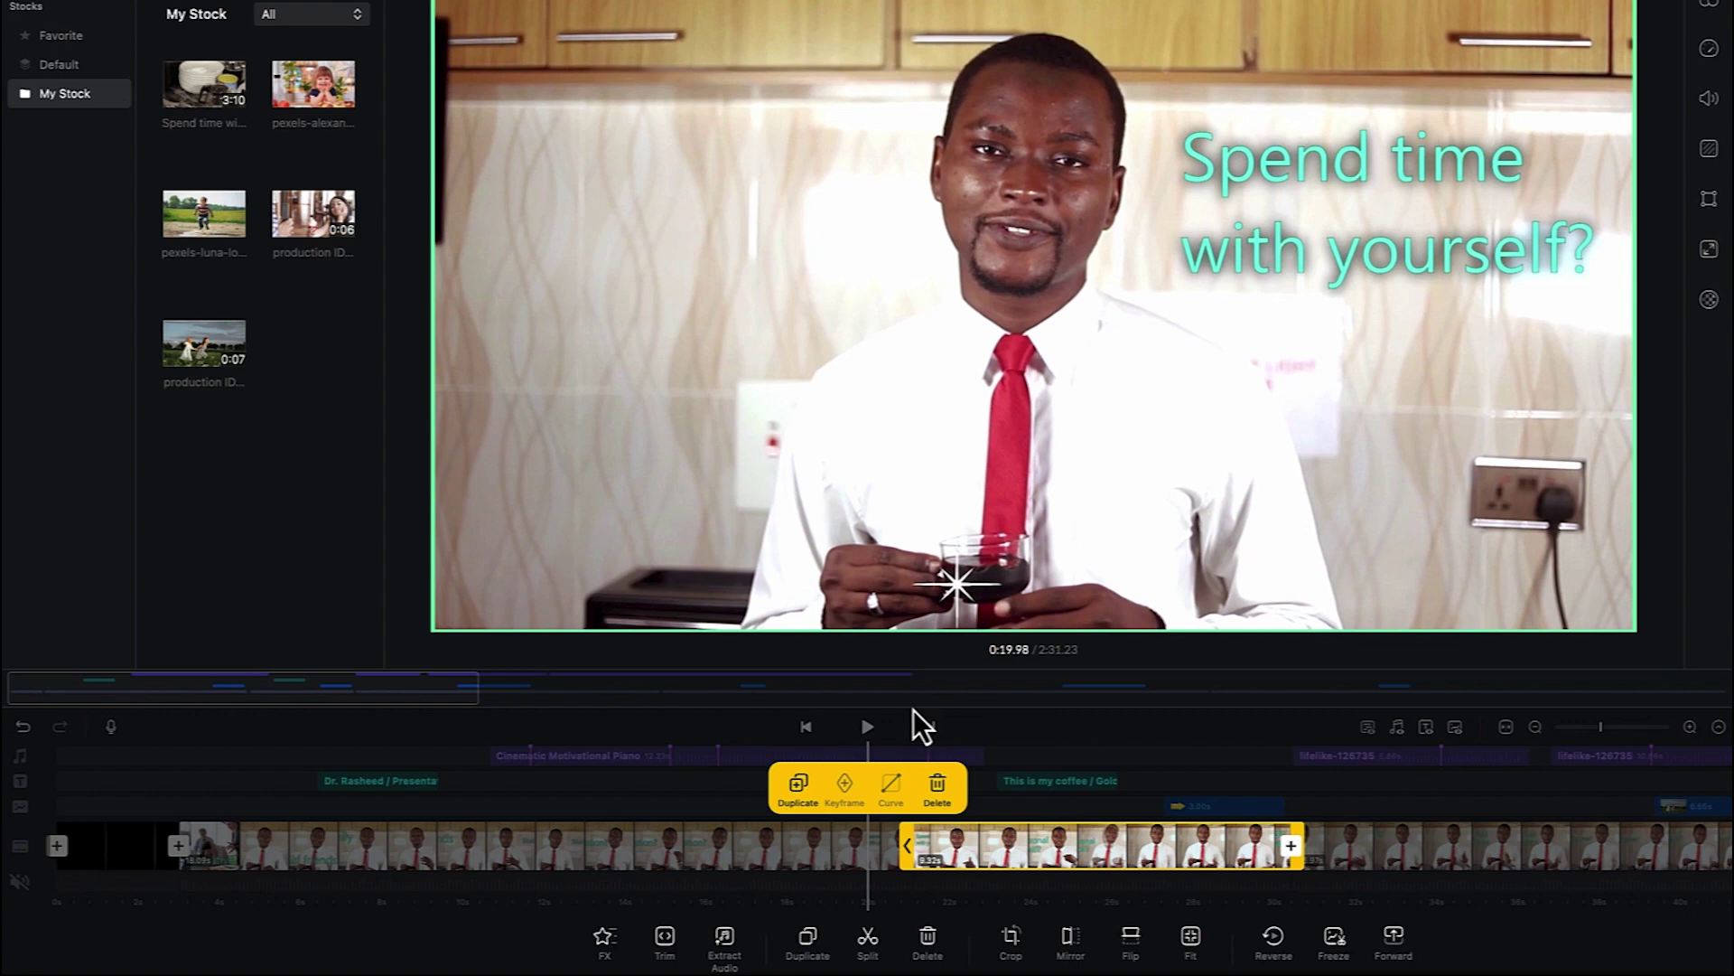
left_click(867, 733)
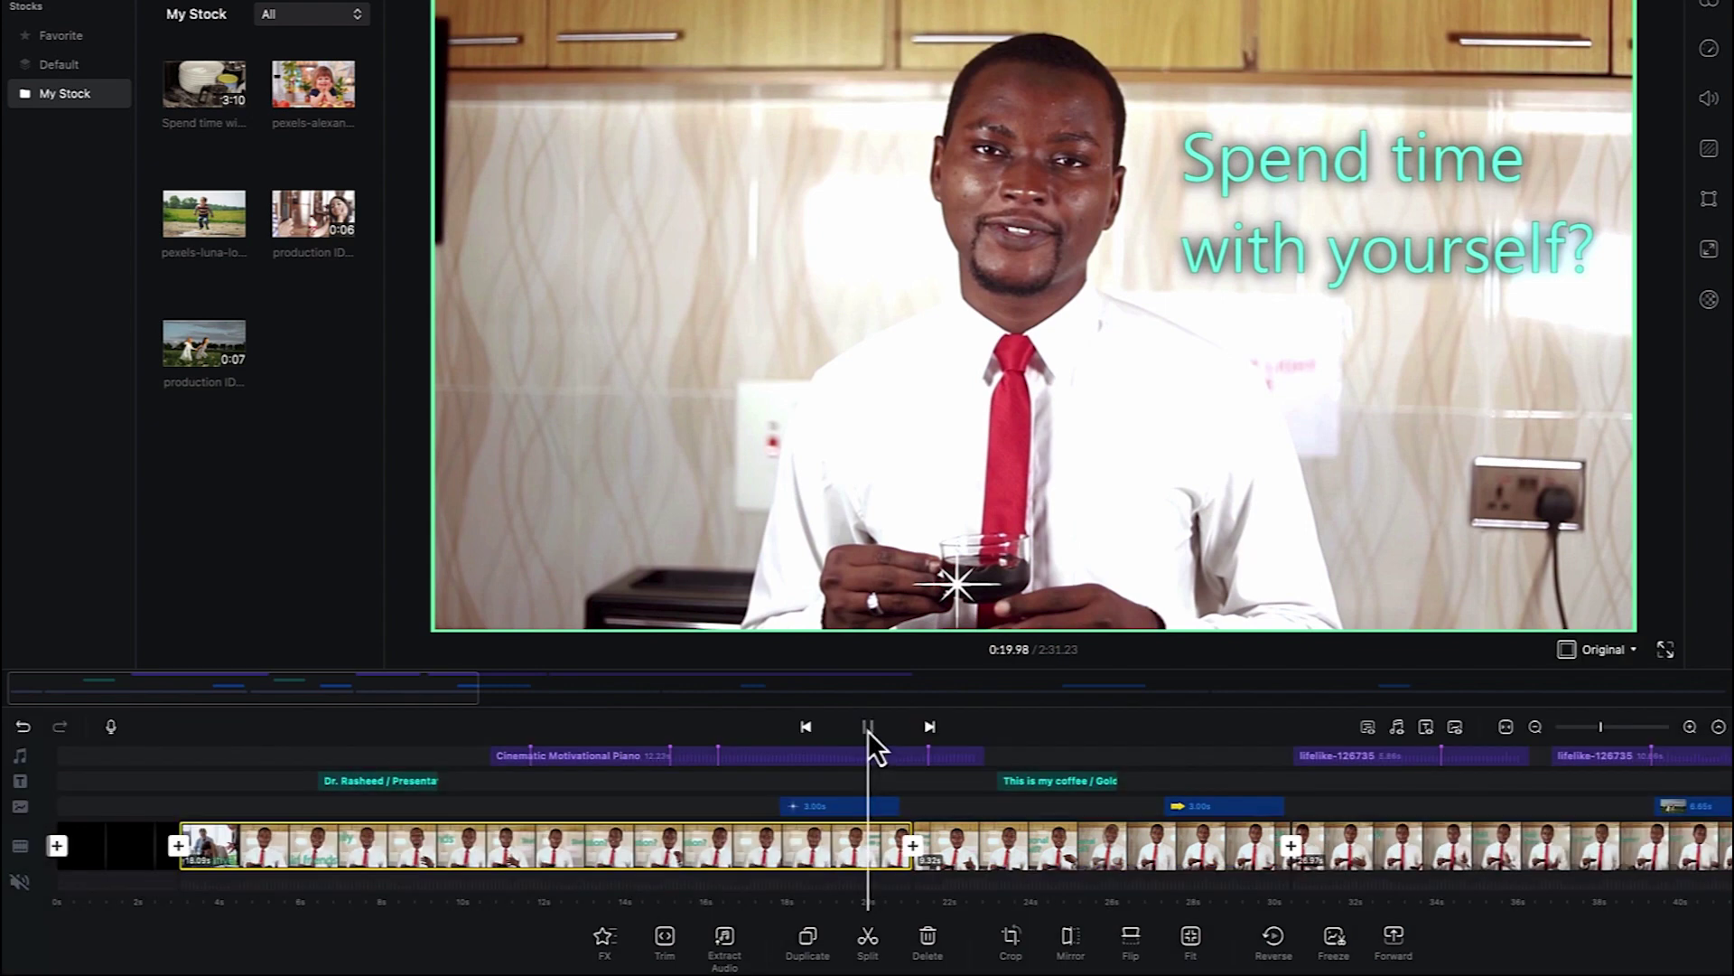
left_click(869, 729)
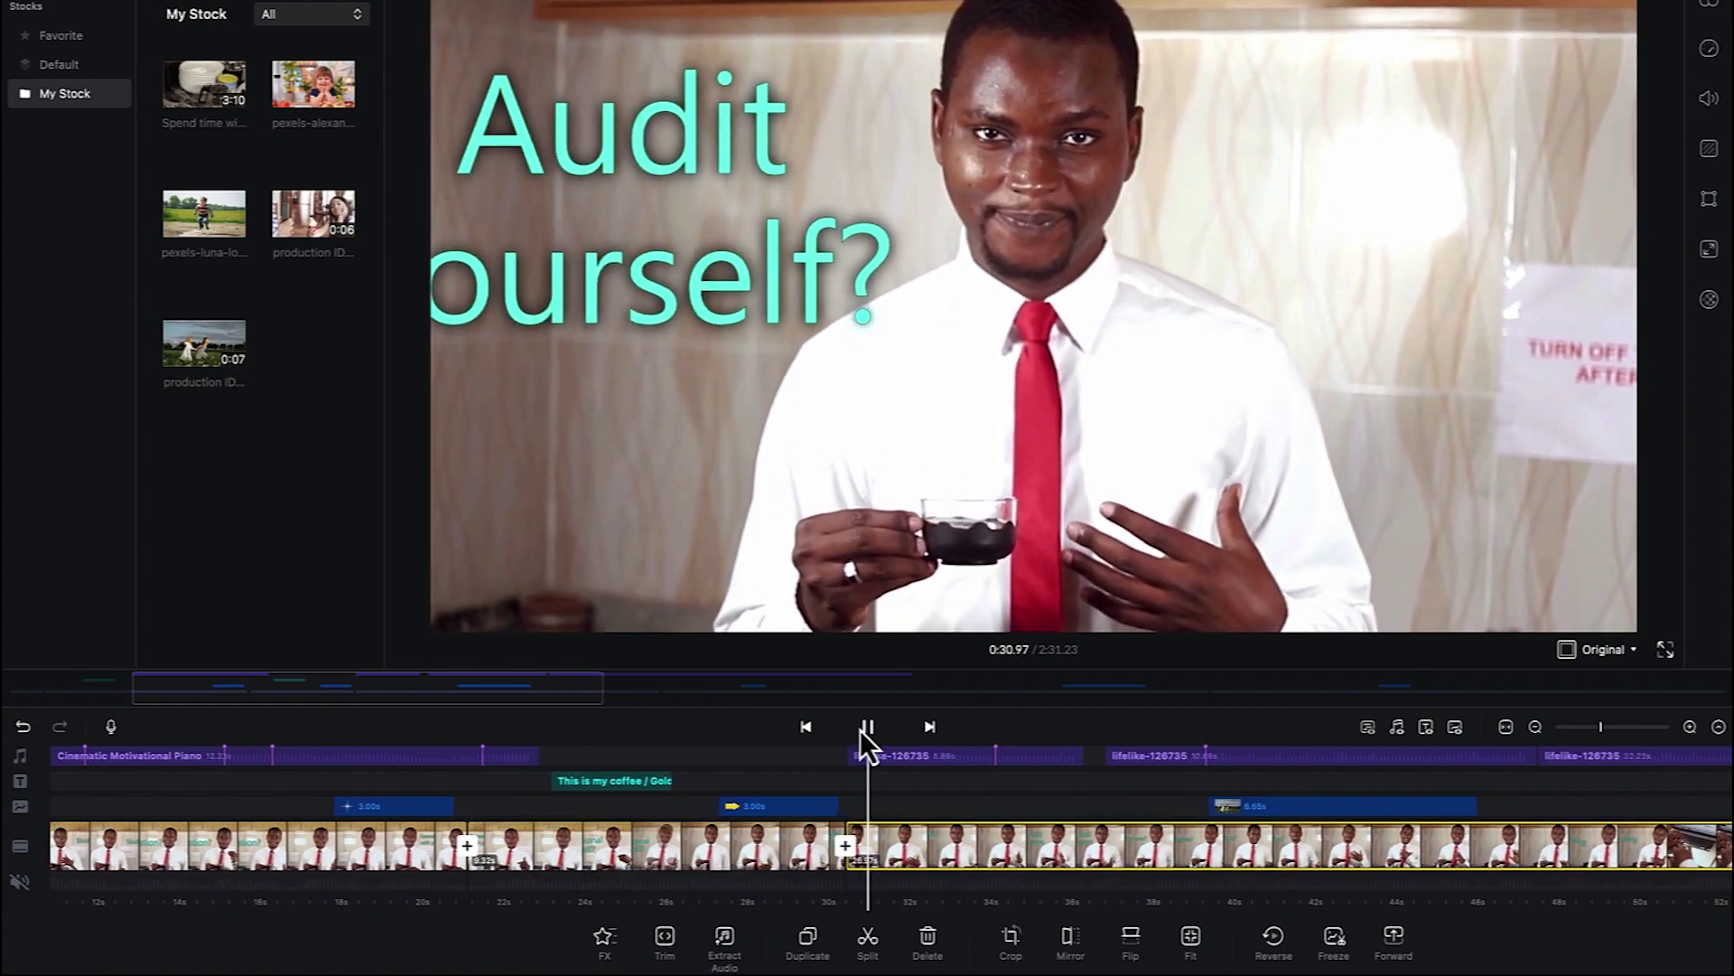
left_click(869, 727)
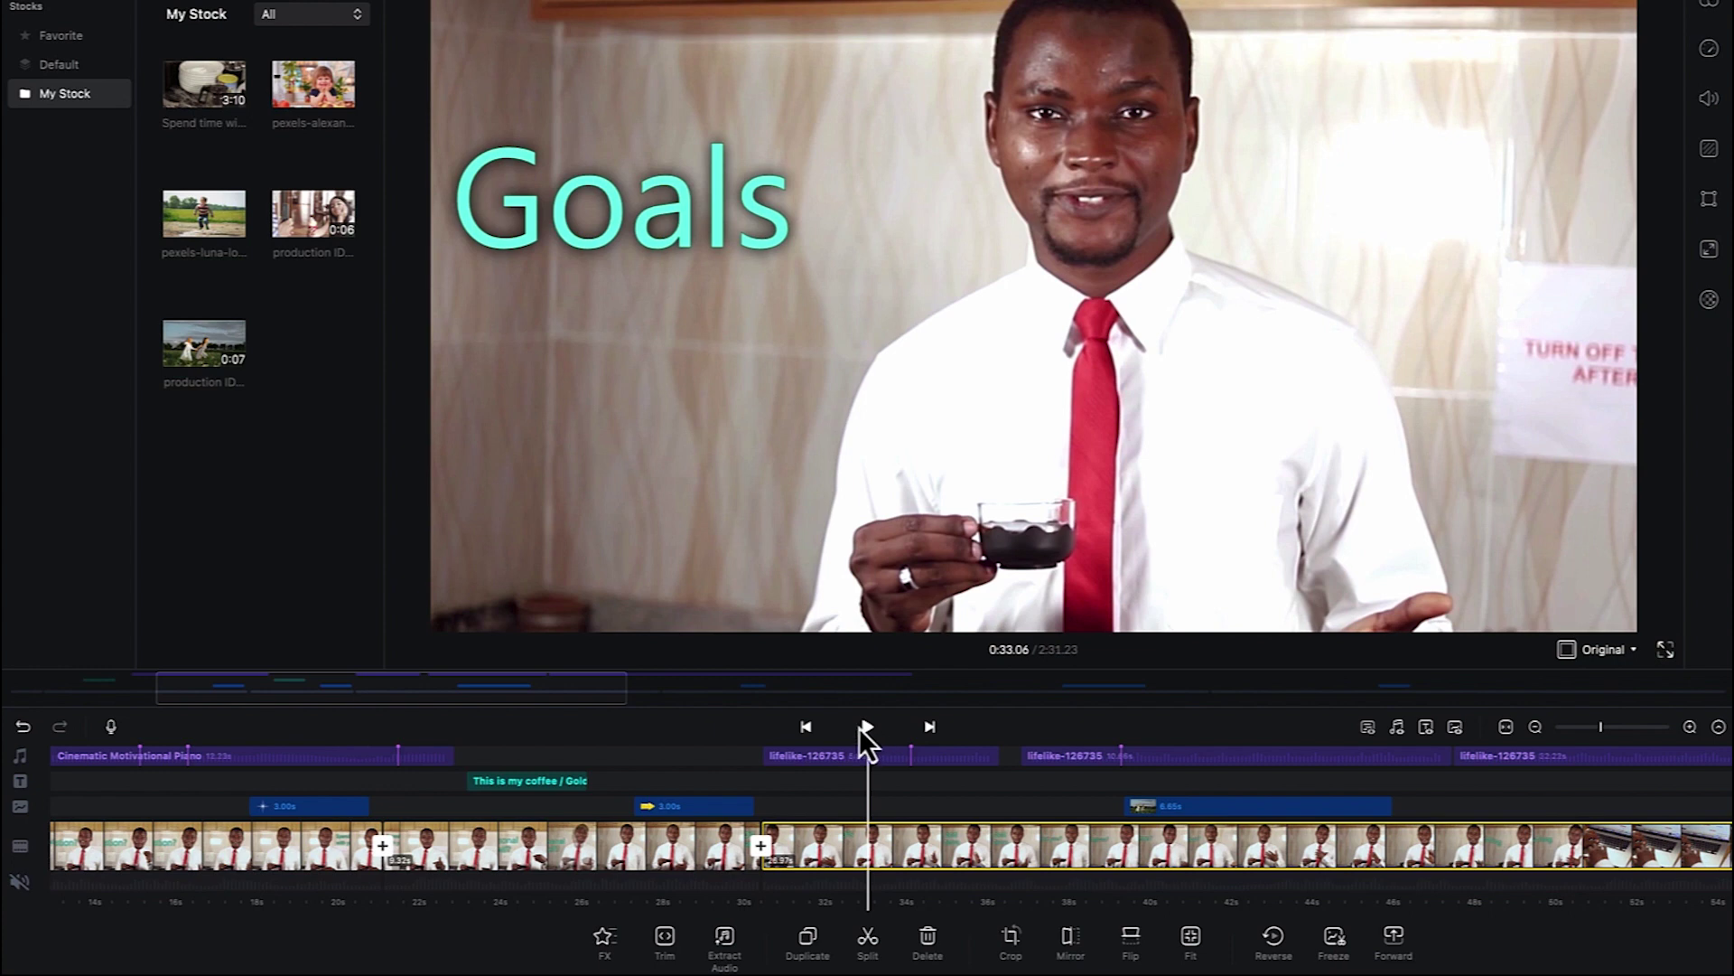
left_click(755, 855)
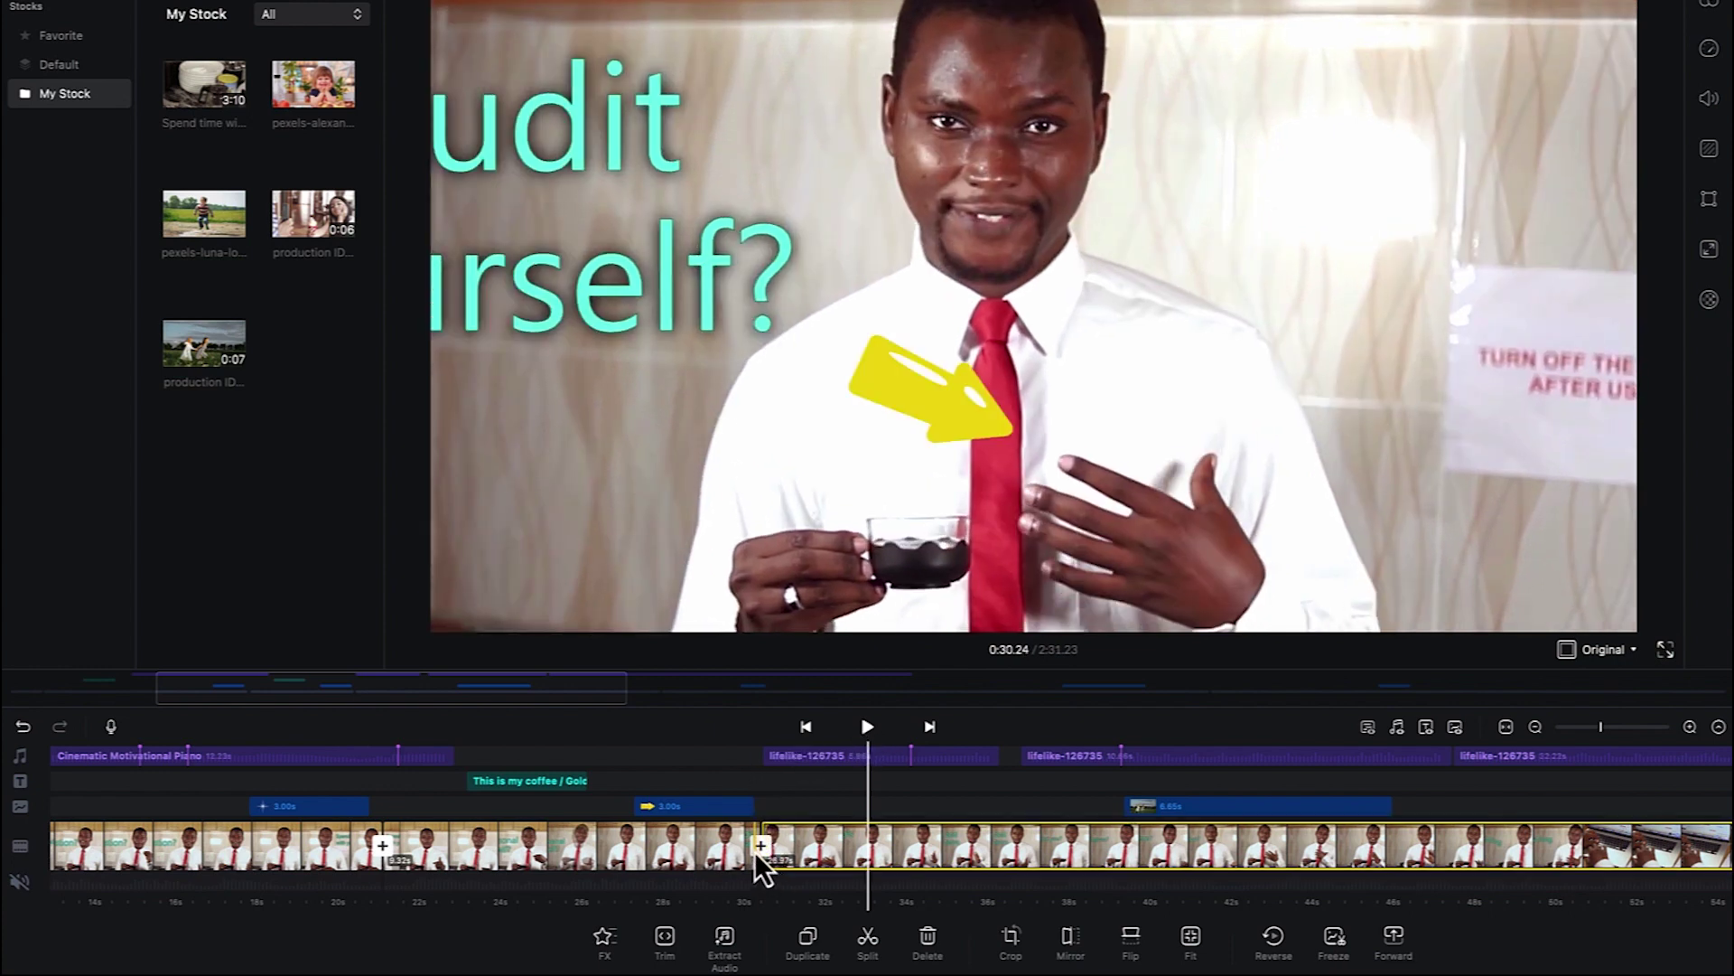